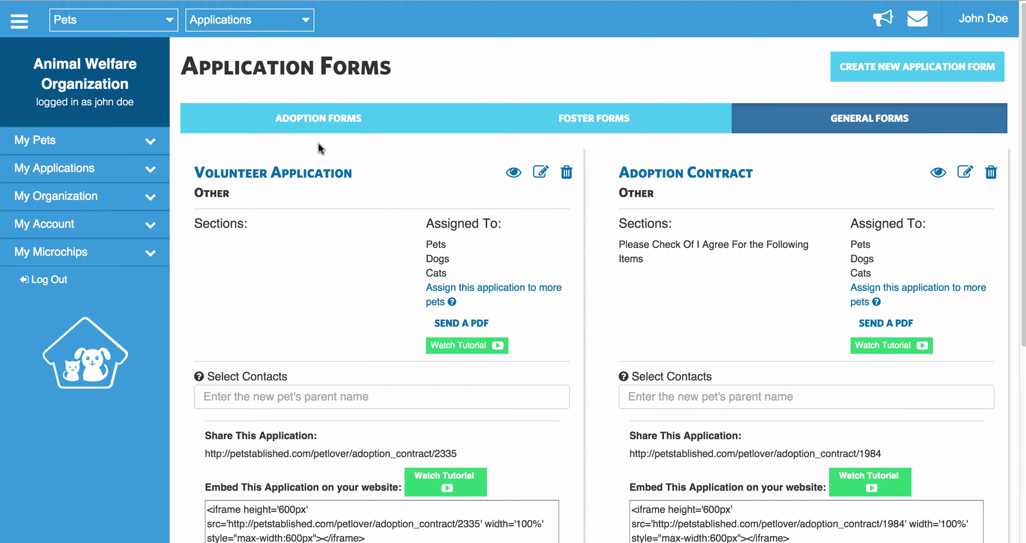
# Open the organization's list of applications
pyautogui.click(69, 169)
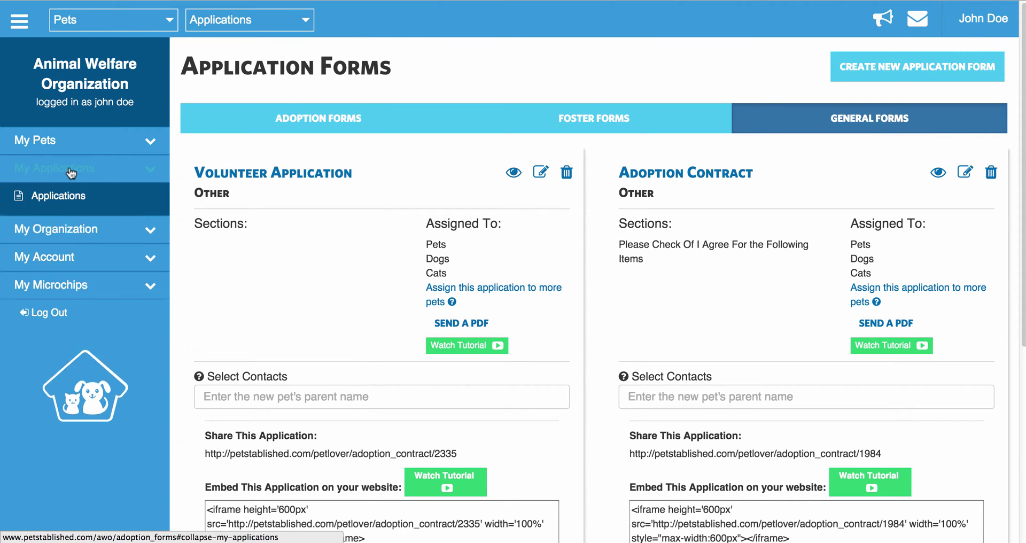
pyautogui.click(74, 204)
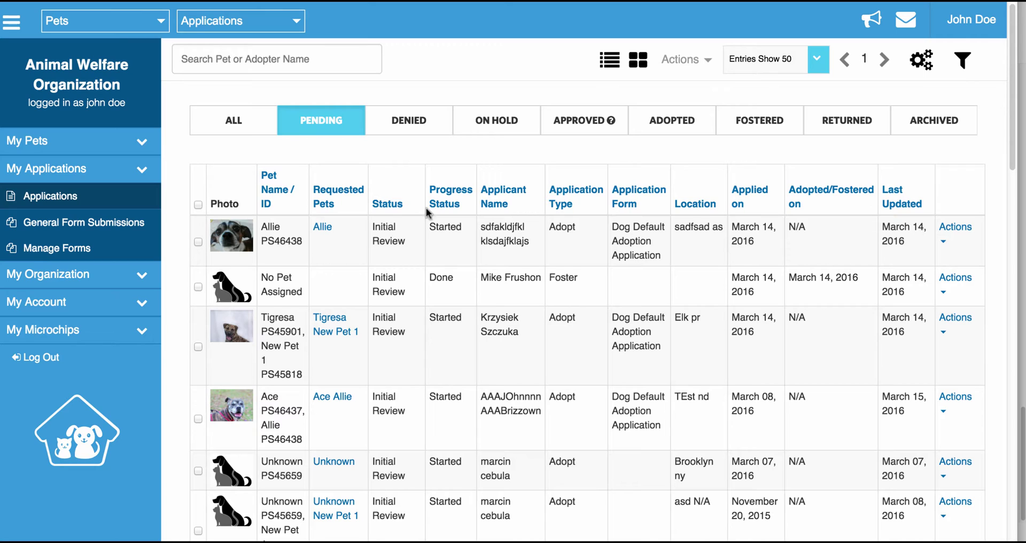
# Search the pending applications for "Allie" and clear the search to restore the full list
pyautogui.click(197, 63)
pyautogui.write('Alli')
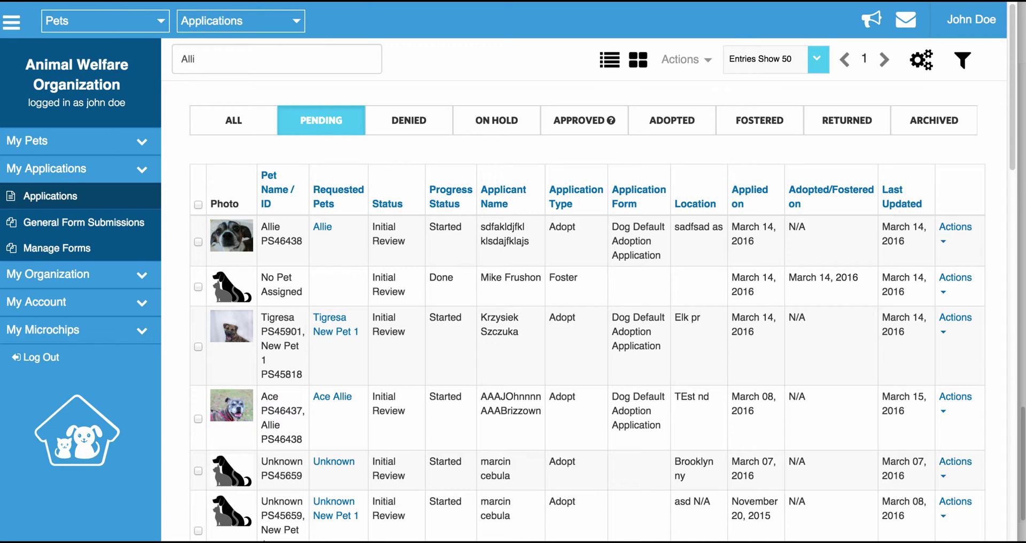
pyautogui.write('e')
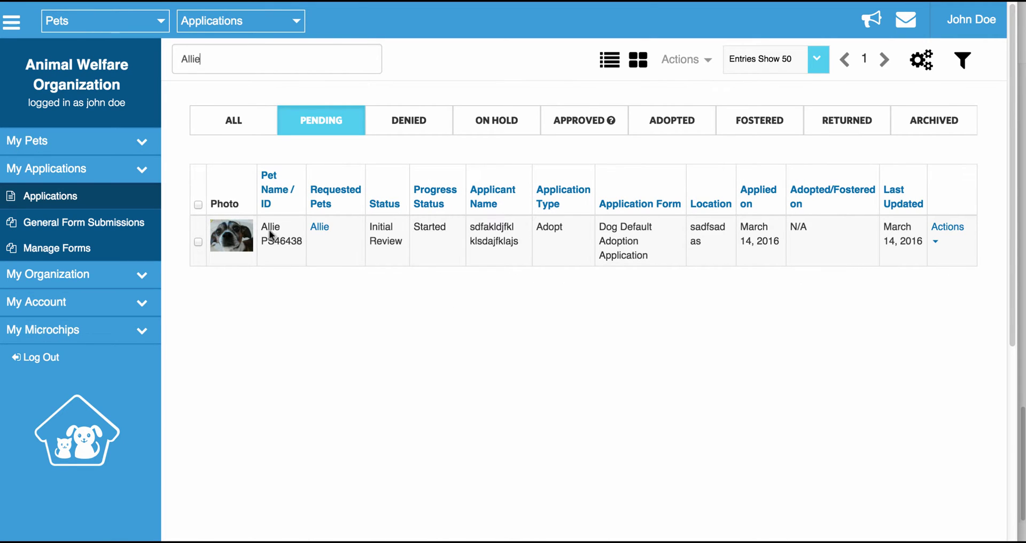
pyautogui.press('BackSpace')
pyautogui.press('BackSpace')
pyautogui.press('BackSpace')
pyautogui.press('BackSpace')
pyautogui.press('BackSpace')
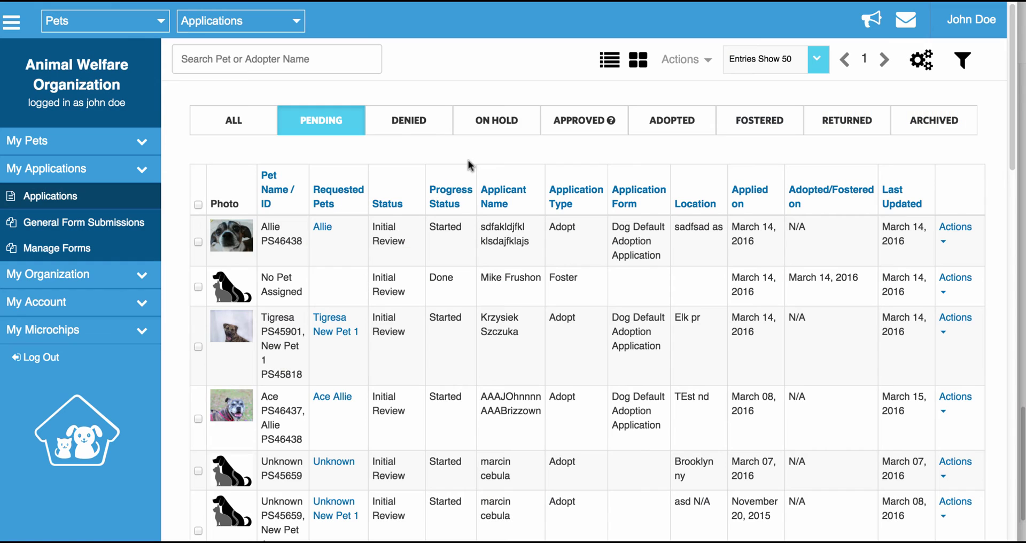
# Review the denied applications and the on-hold applications, including the Reason column
pyautogui.click(409, 122)
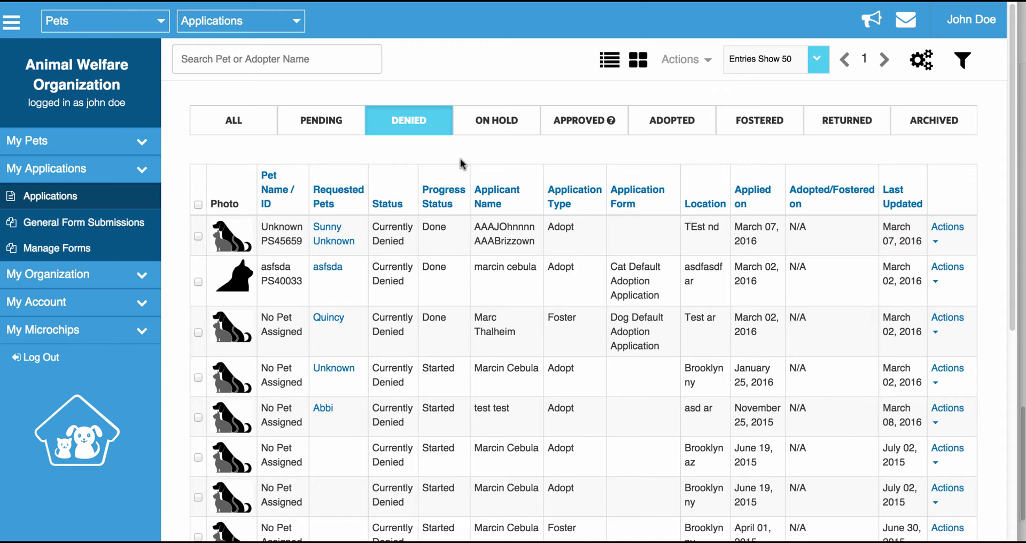
pyautogui.click(495, 129)
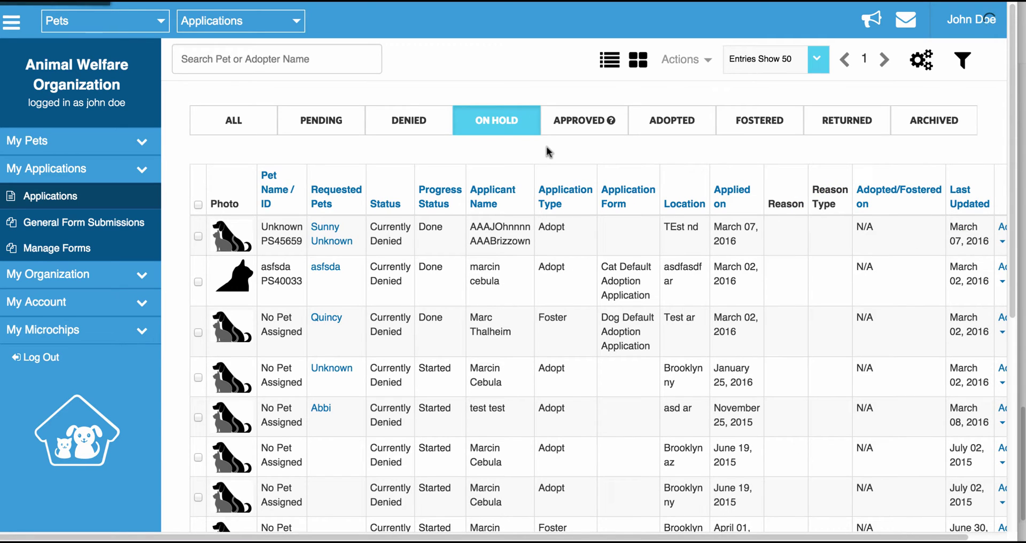
pyautogui.doubleClick(768, 202)
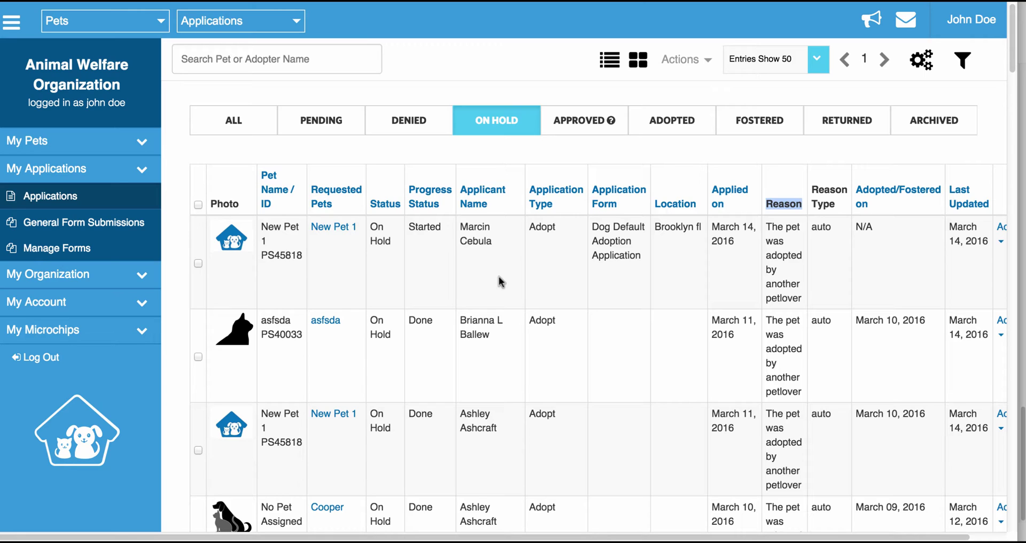
pyautogui.press('XF86AudioMute')
# Show the approved applications and look through the status options of the first one, closing the dialog without saving
pyautogui.click(574, 120)
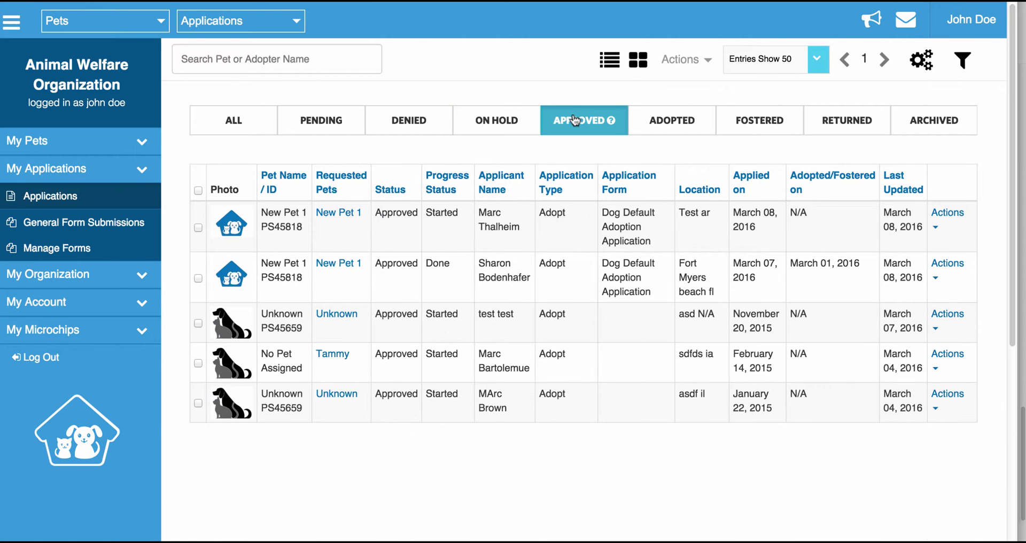
pyautogui.click(944, 222)
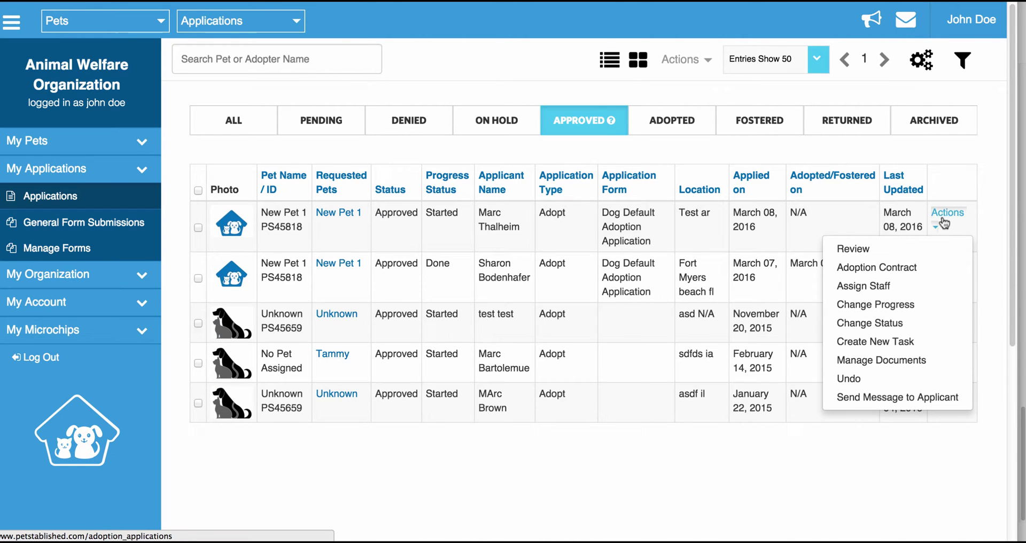
pyautogui.click(880, 324)
pyautogui.click(525, 105)
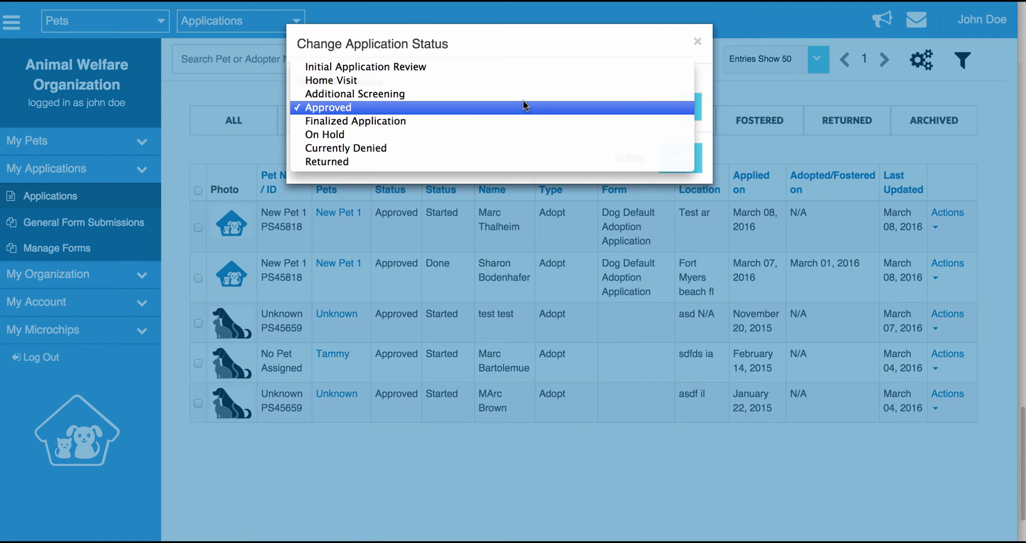
pyautogui.click(524, 104)
pyautogui.click(619, 159)
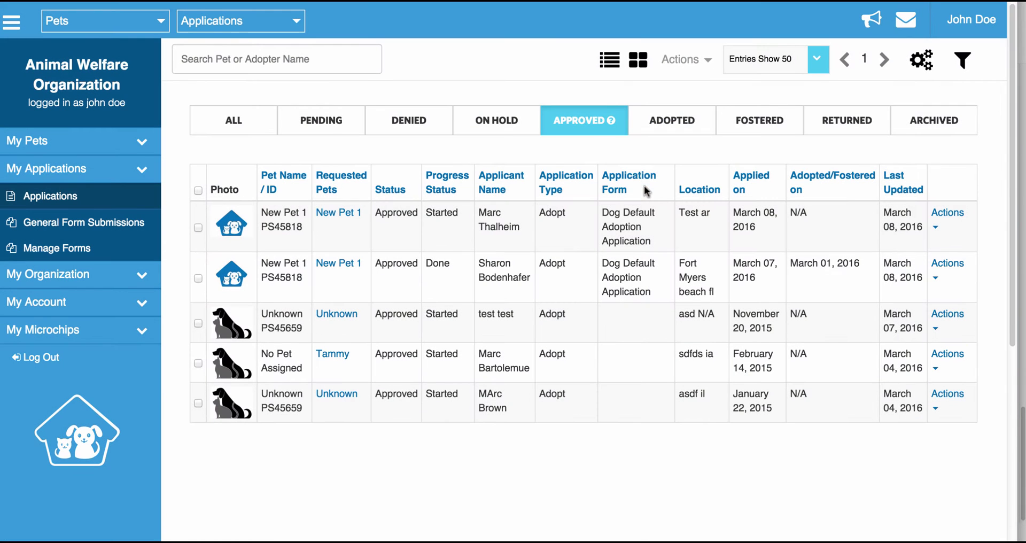
# Examine the status of the first entry among the adopted applications and among the fostered applications
pyautogui.click(685, 121)
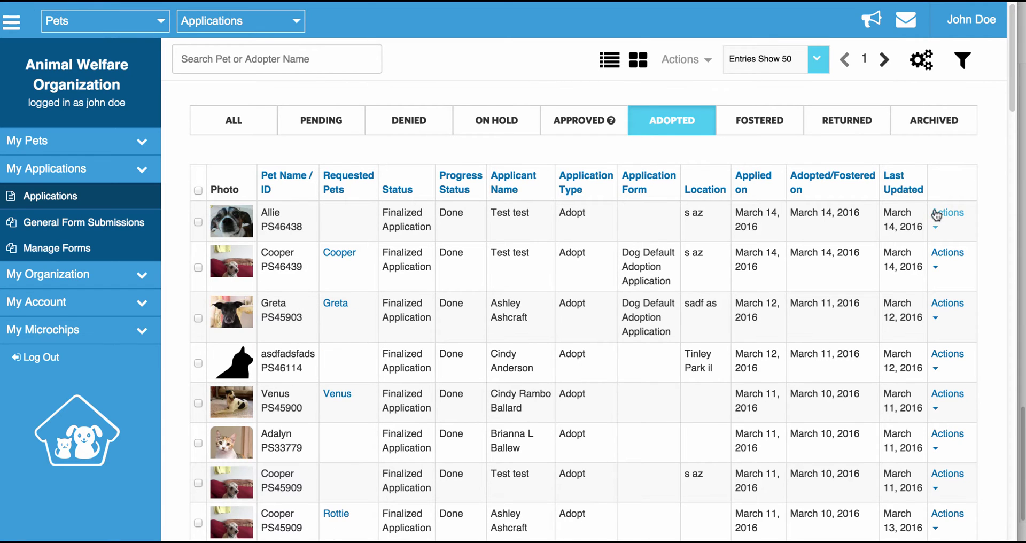
pyautogui.moveTo(432, 220); pyautogui.dragTo(381, 210)
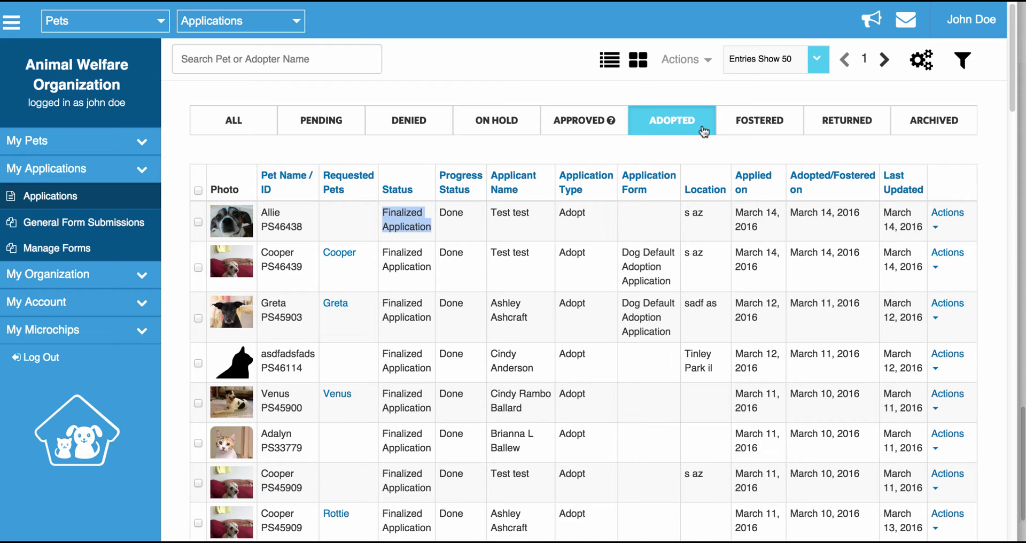
pyautogui.click(747, 131)
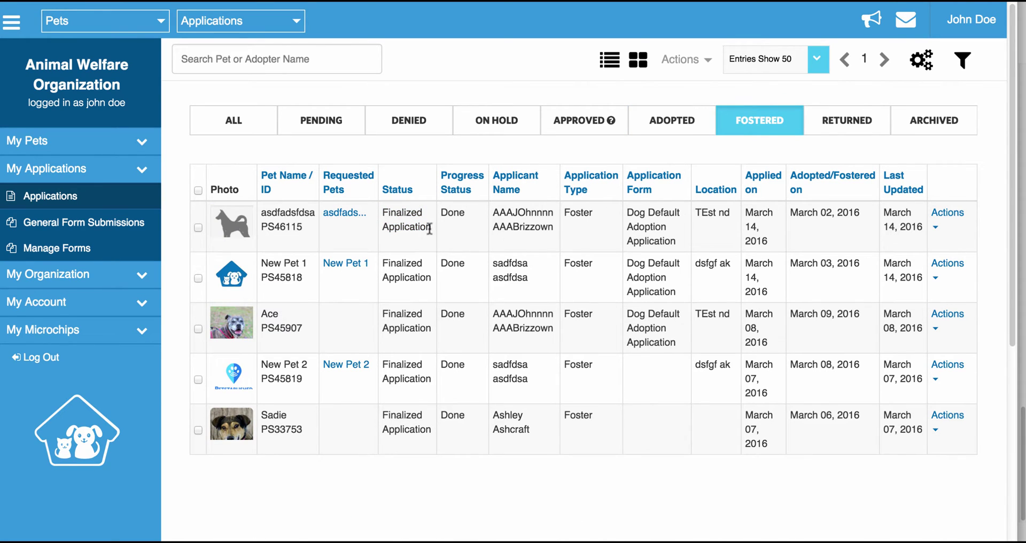
pyautogui.moveTo(432, 231); pyautogui.dragTo(380, 212)
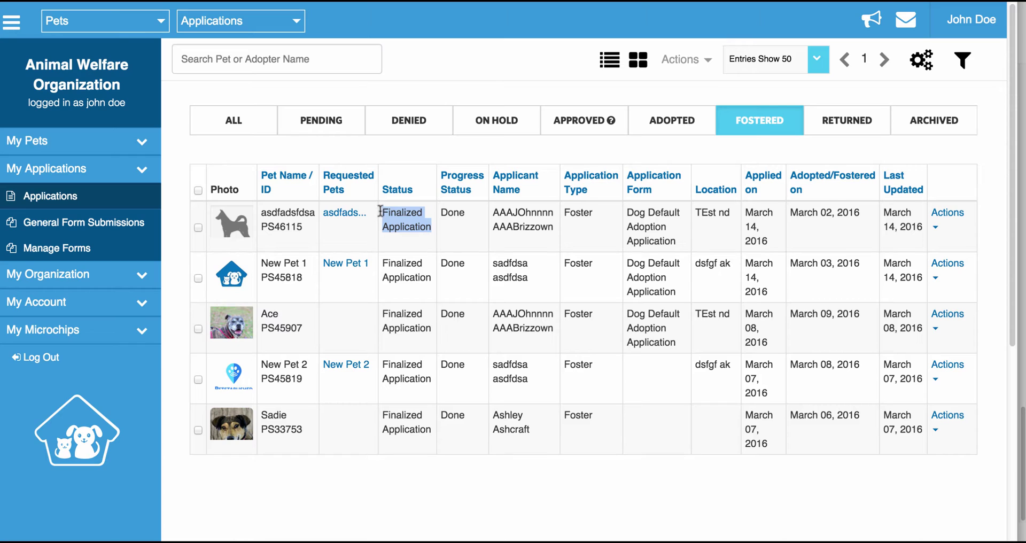
# Check the returned applications and the actions offered for the first adopted application, Allie's
pyautogui.click(841, 131)
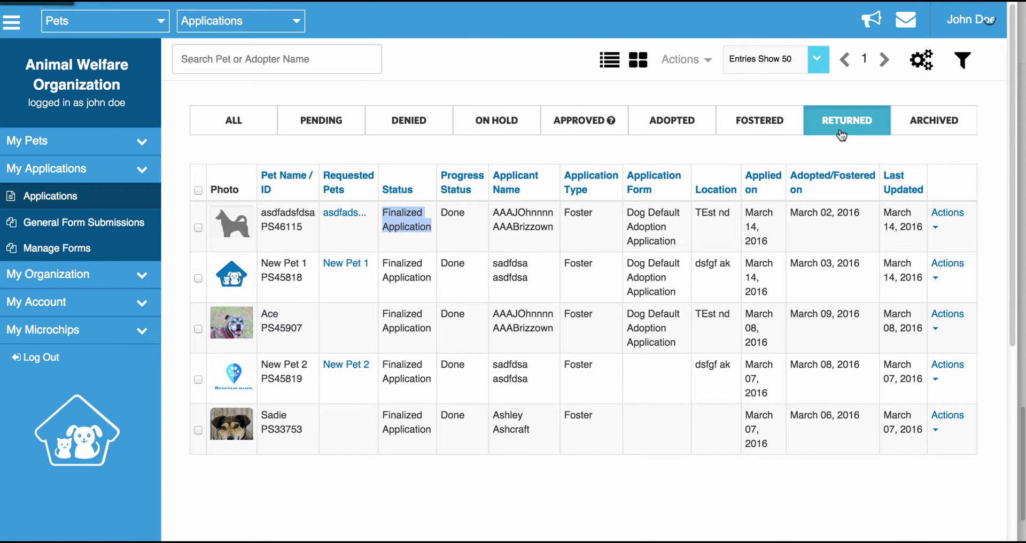
pyautogui.click(671, 124)
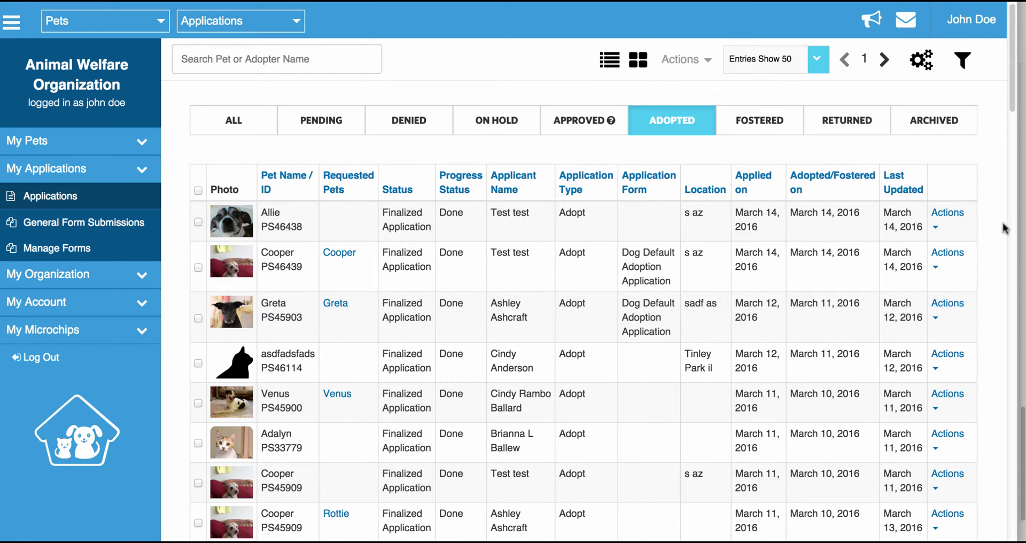
pyautogui.click(948, 213)
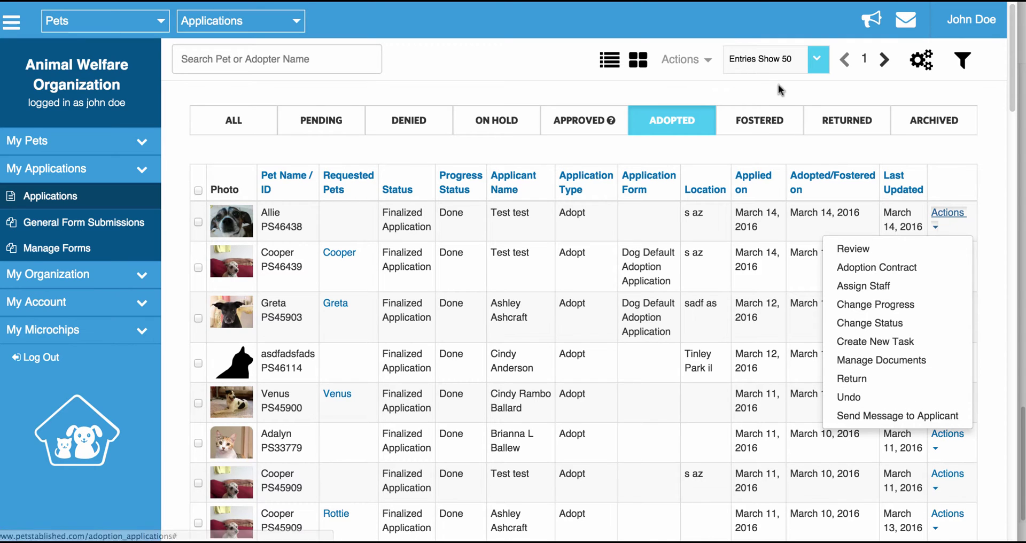
pyautogui.click(853, 138)
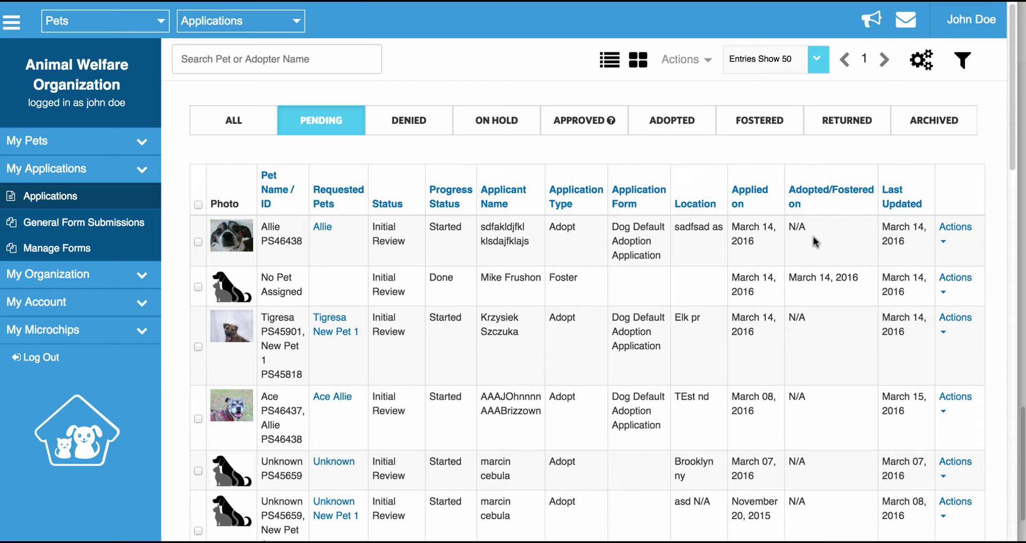
# Review Allie's pending adoption application and archive it with the reason "Bogus Application"
pyautogui.click(969, 230)
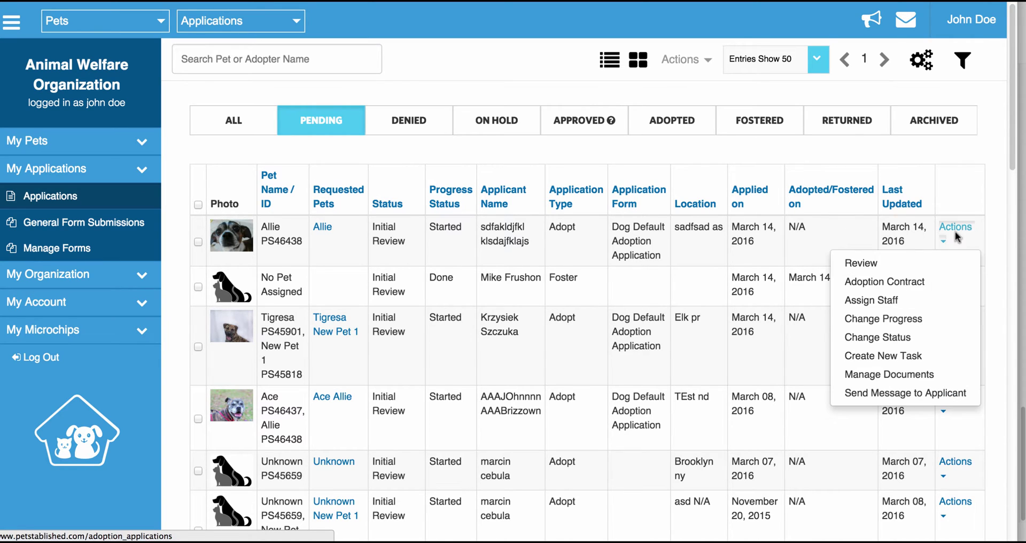
pyautogui.click(922, 262)
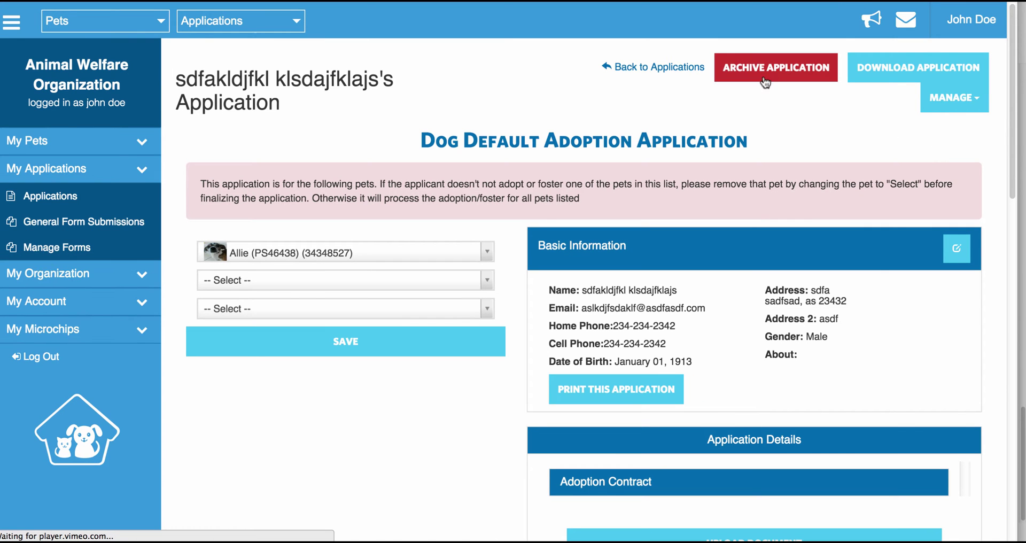
pyautogui.click(763, 79)
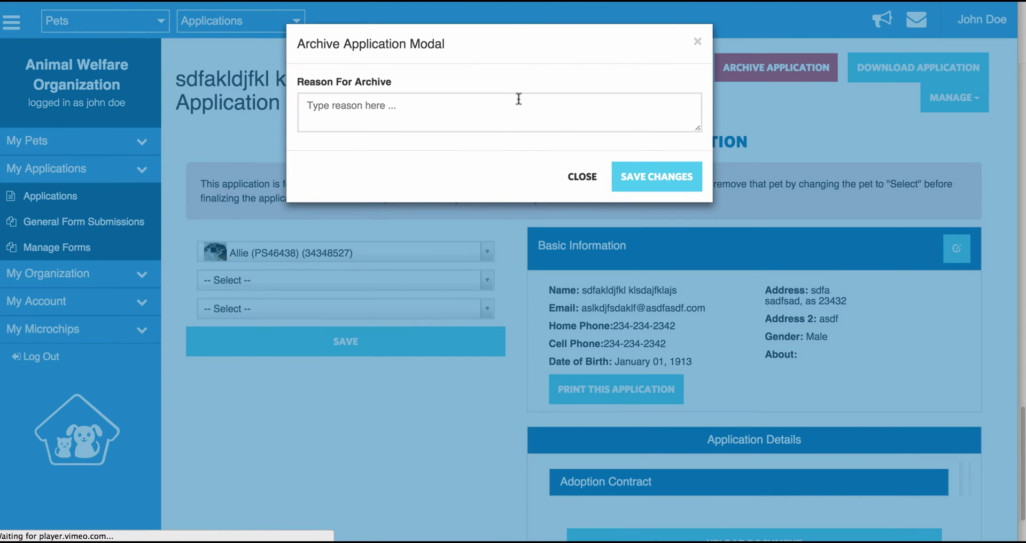
pyautogui.click(517, 105)
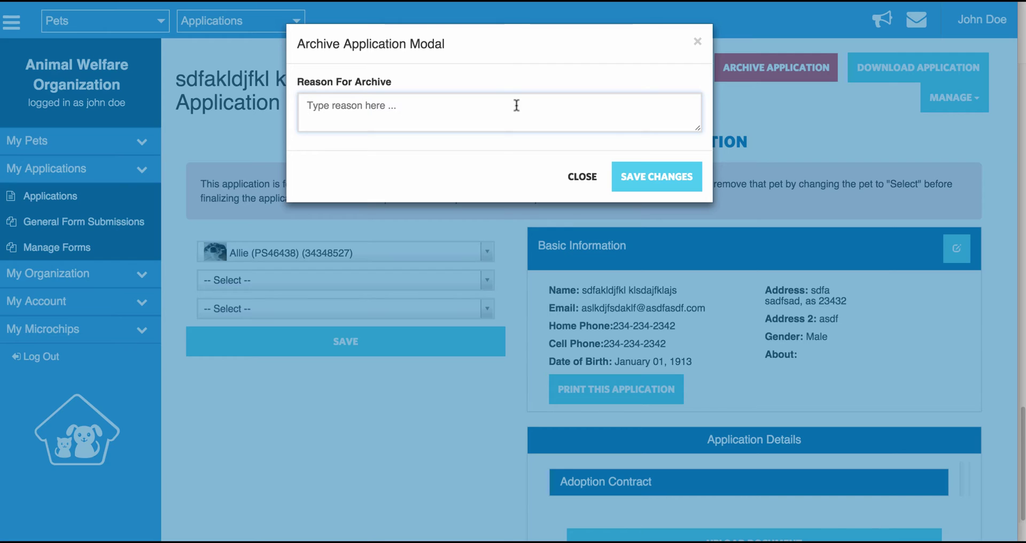
pyautogui.write('Bogus ')
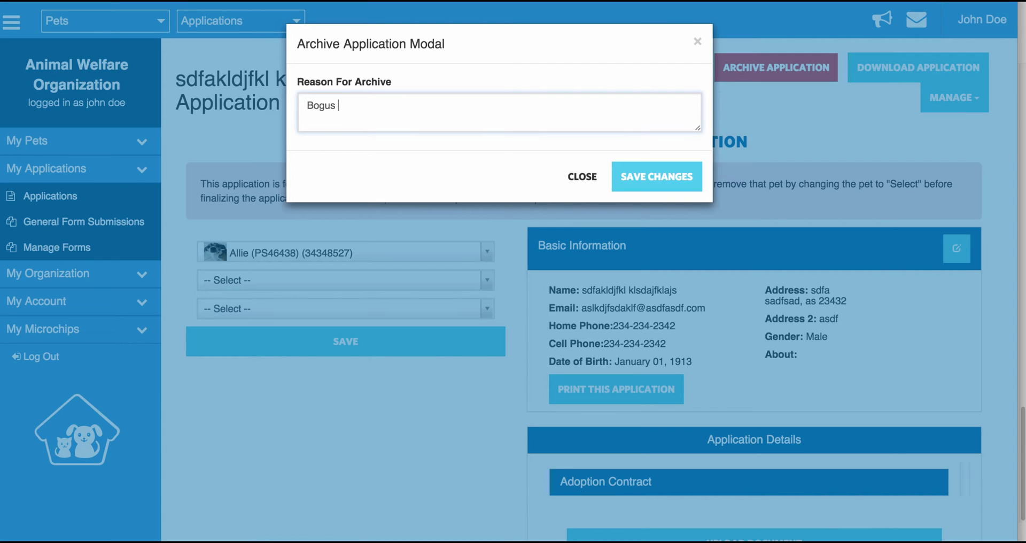
pyautogui.write('Application')
pyautogui.click(642, 179)
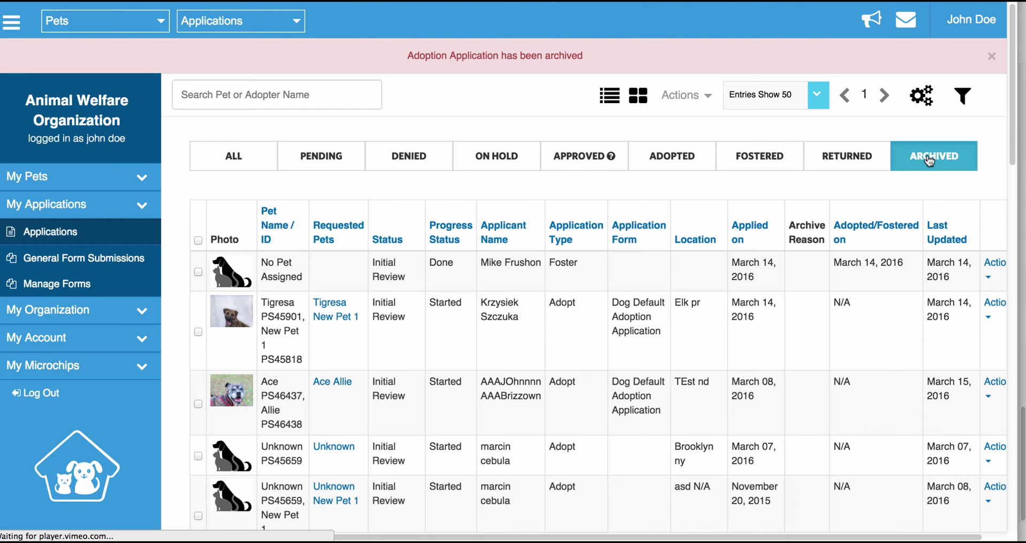
# Show the archived applications and check the status options for Allie's archived application
pyautogui.click(930, 161)
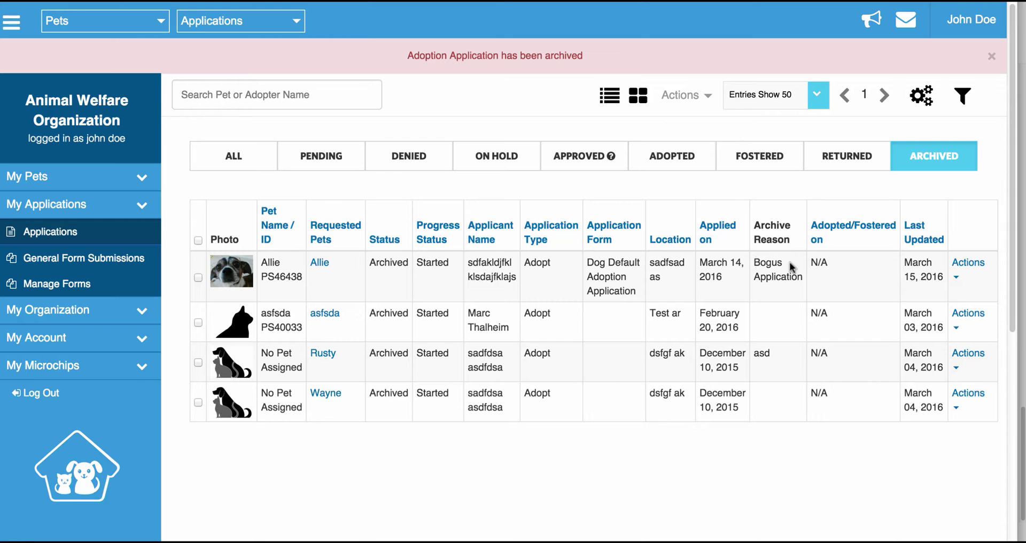
pyautogui.click(958, 277)
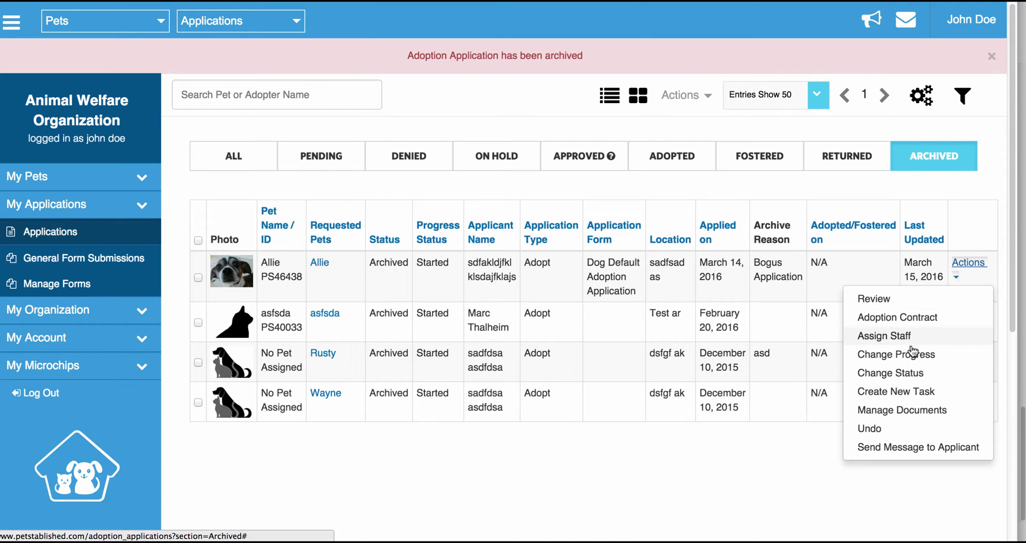
pyautogui.click(904, 373)
pyautogui.click(508, 104)
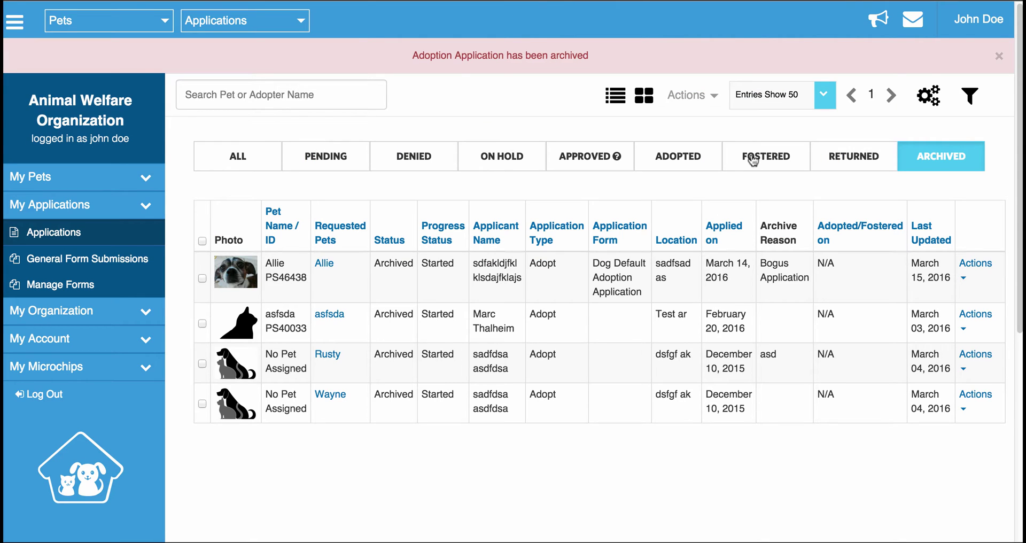
# Return to the pending applications and view the status options of the first foster application, closing the dialog without saving
pyautogui.click(328, 161)
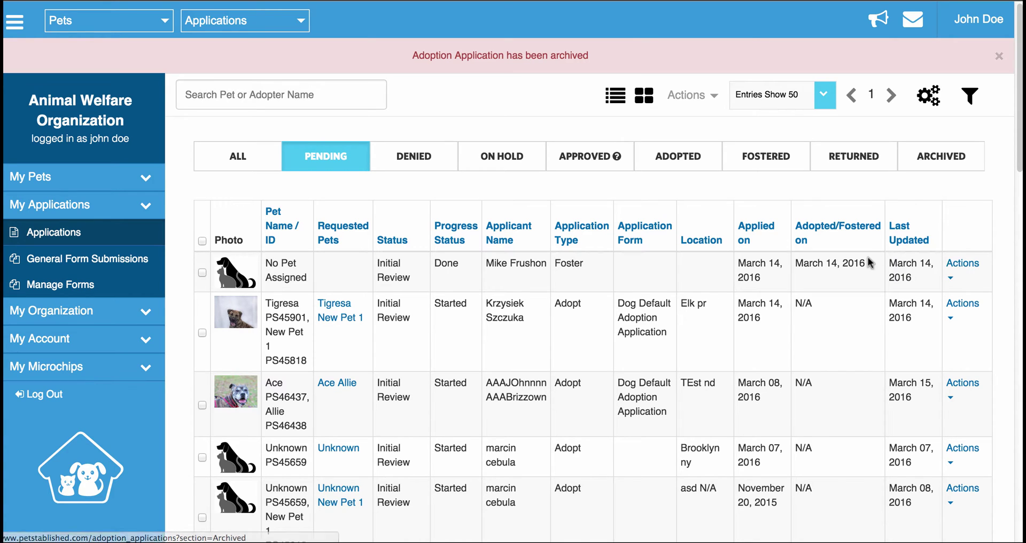
pyautogui.click(966, 270)
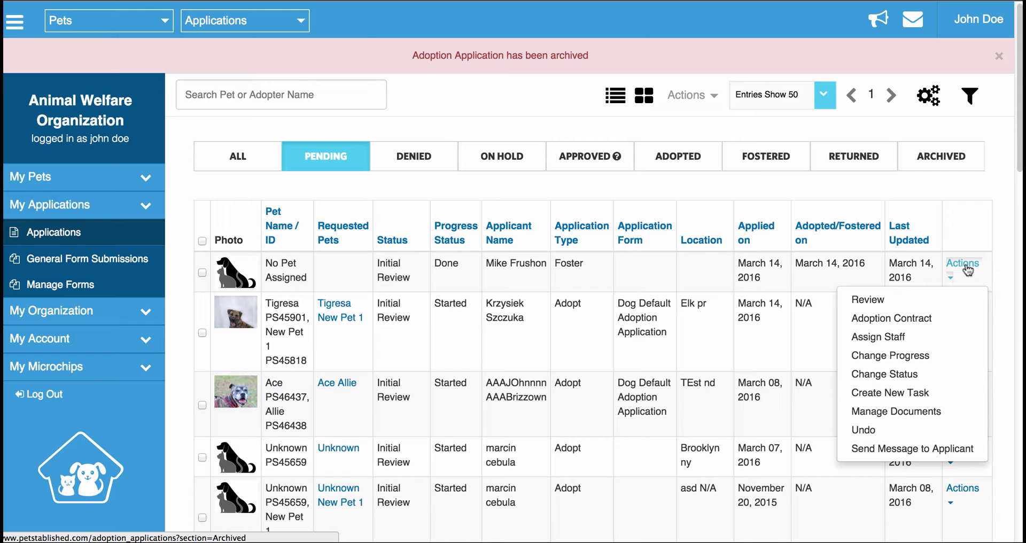
pyautogui.click(904, 376)
pyautogui.click(509, 108)
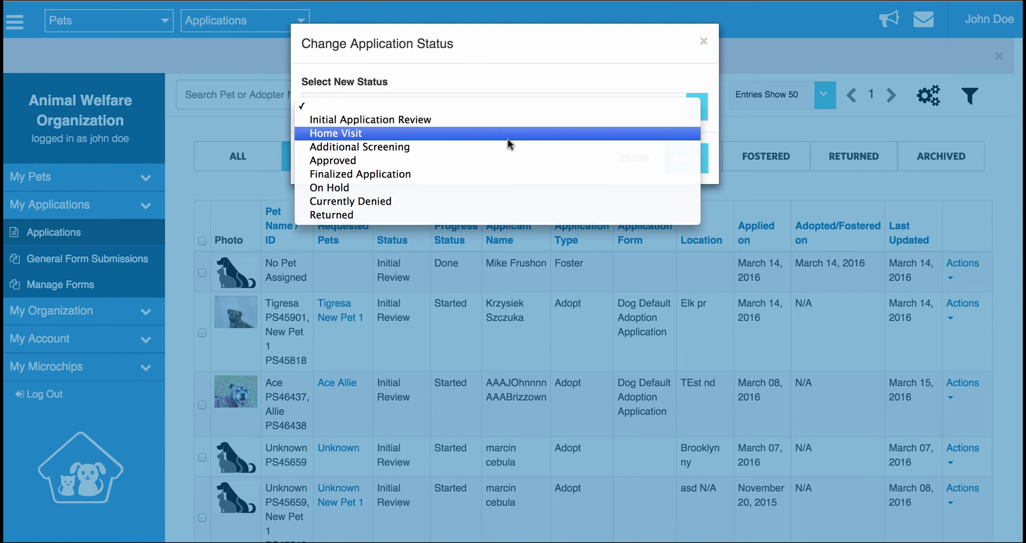
pyautogui.click(572, 78)
pyautogui.click(630, 159)
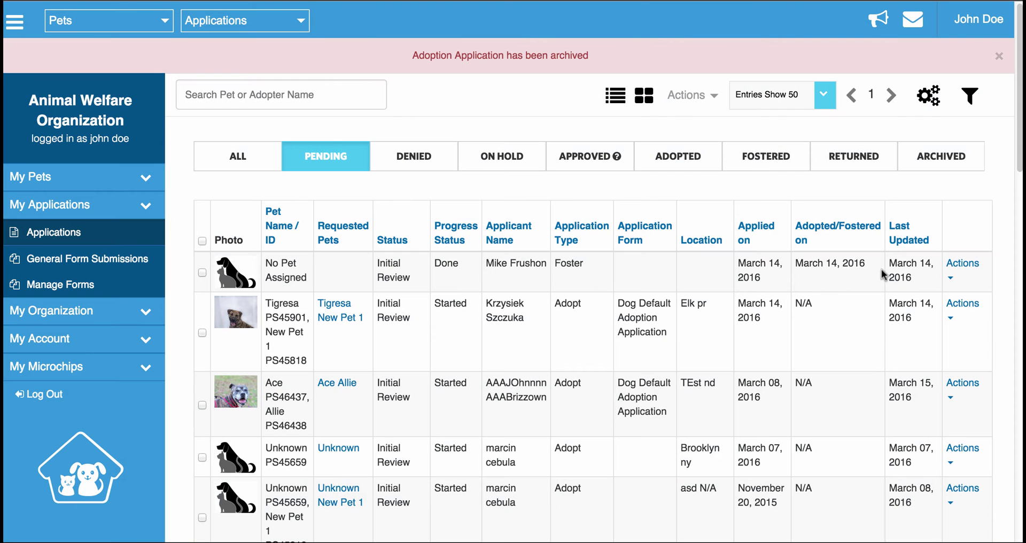
# Open the first pending foster application for review
pyautogui.click(963, 269)
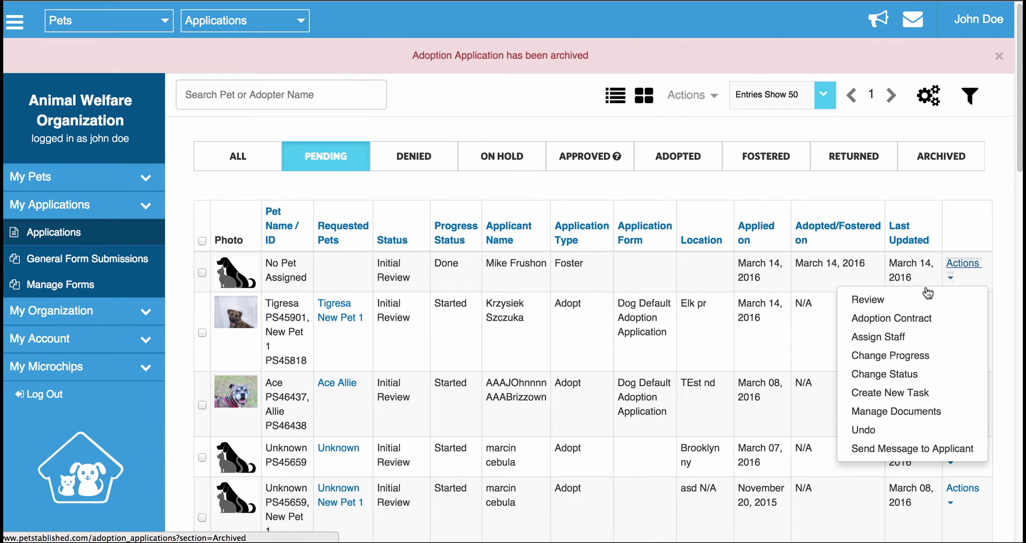
pyautogui.click(913, 298)
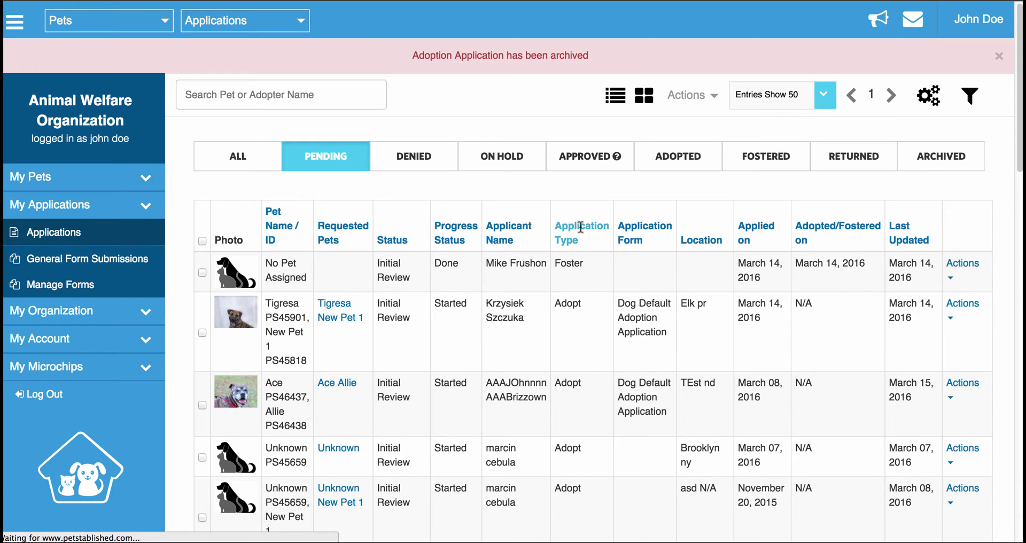
# Change the foster application's status to Home Visit
pyautogui.scroll(-10, 541, 310)
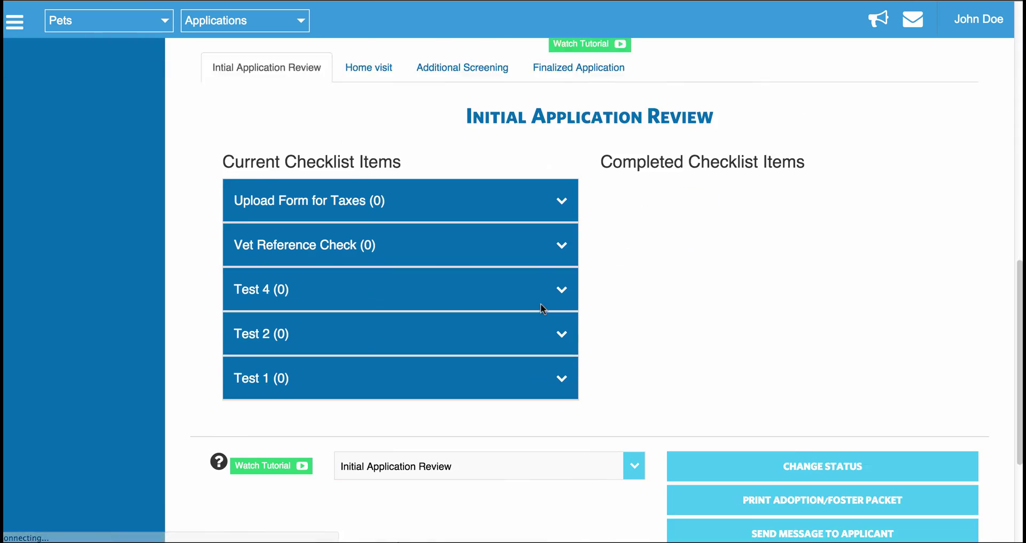
pyautogui.scroll(-4, 540, 303)
pyautogui.click(486, 272)
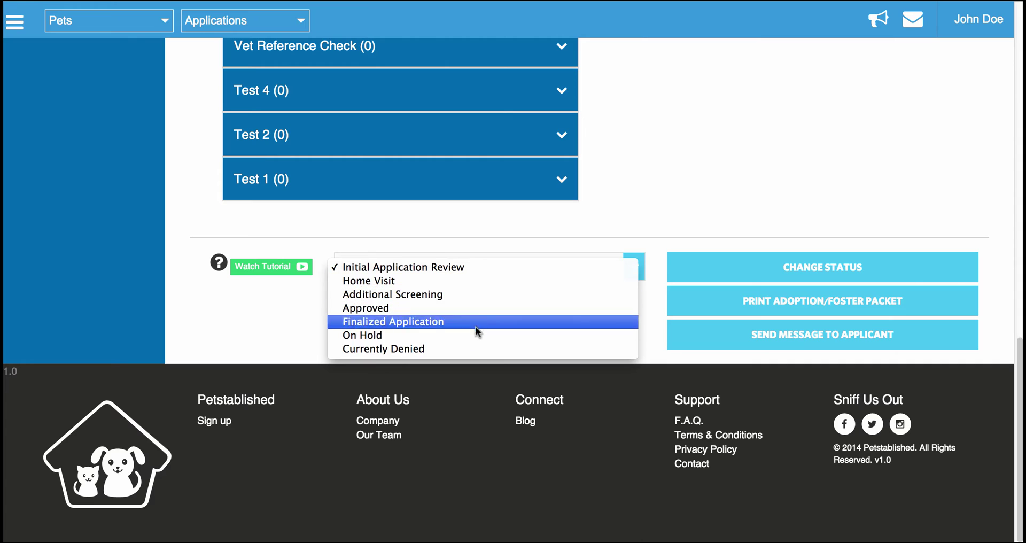
pyautogui.click(502, 283)
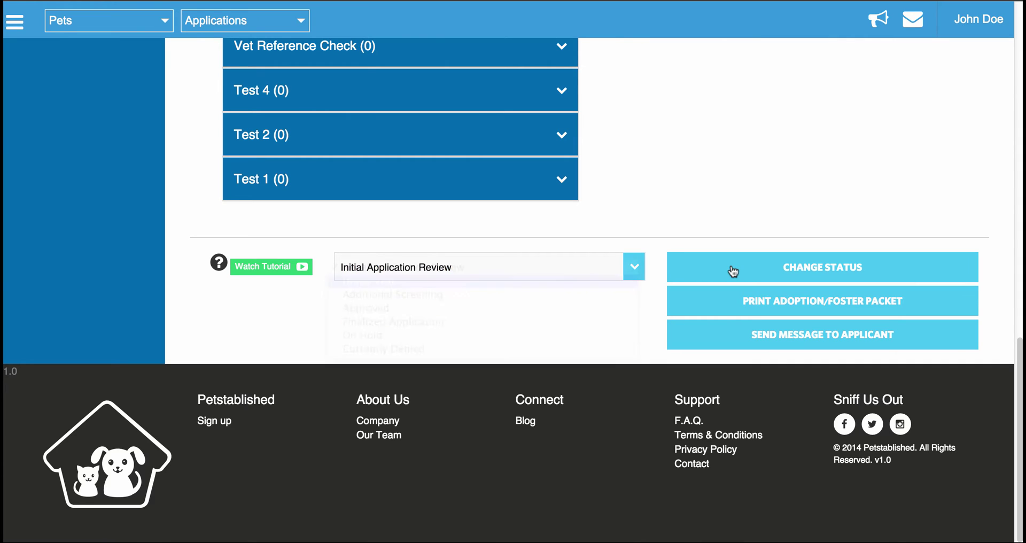
pyautogui.click(783, 264)
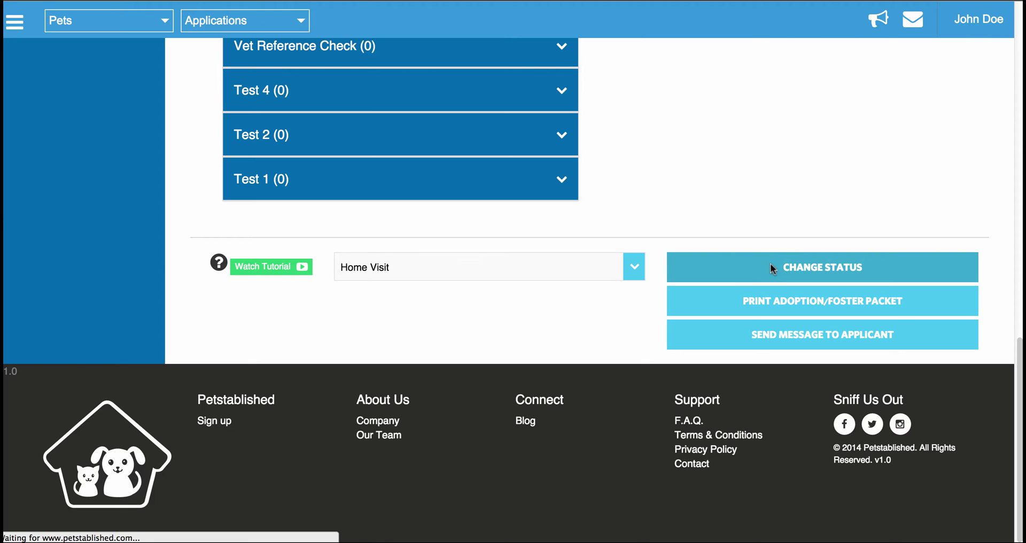
# Assign Ace (PS46437) as the application's first pet and save, confirming the change
pyautogui.scroll(3, 755, 201)
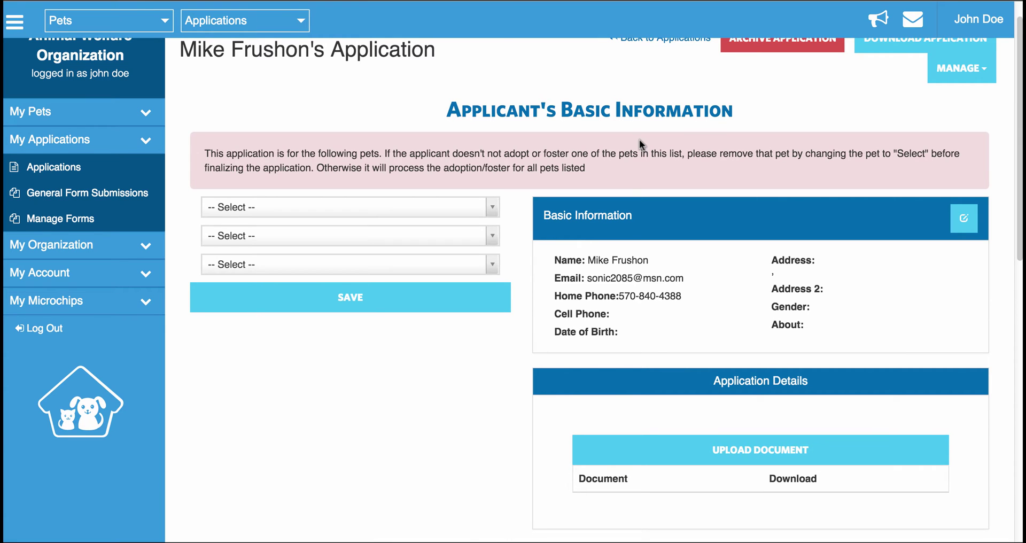
pyautogui.scroll(2, 640, 144)
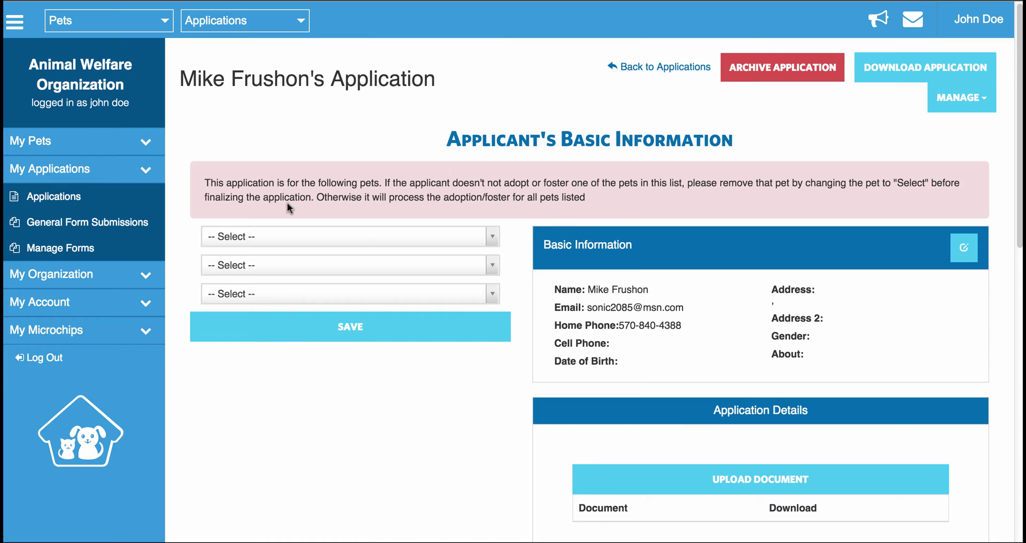
pyautogui.click(243, 239)
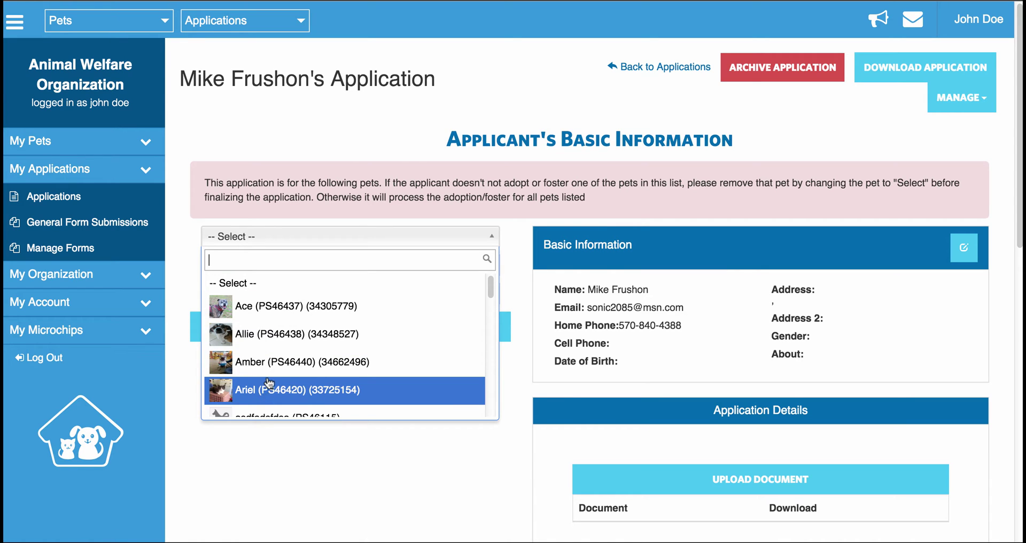
pyautogui.click(297, 306)
pyautogui.click(369, 334)
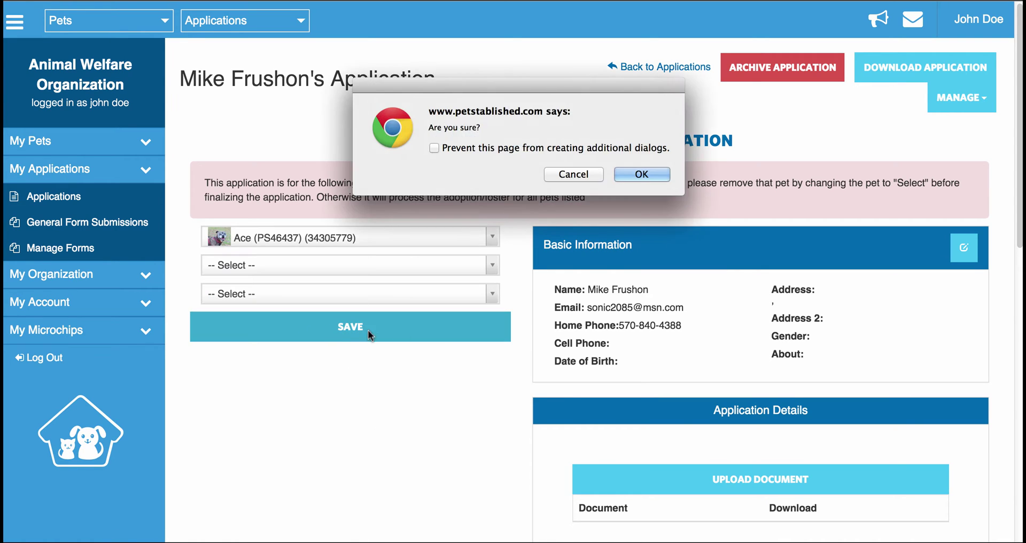
pyautogui.press('Return')
# Search the second pet choice for "u" and select Unknown (PS45659)
pyautogui.click(402, 277)
pyautogui.scroll(-5, 399, 362)
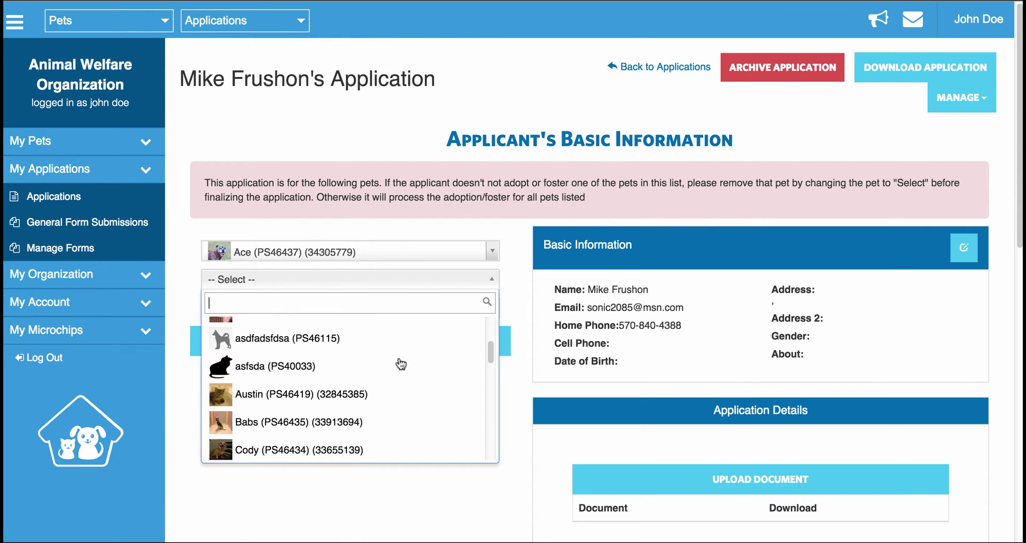
pyautogui.scroll(1, 350, 327)
pyautogui.write('u')
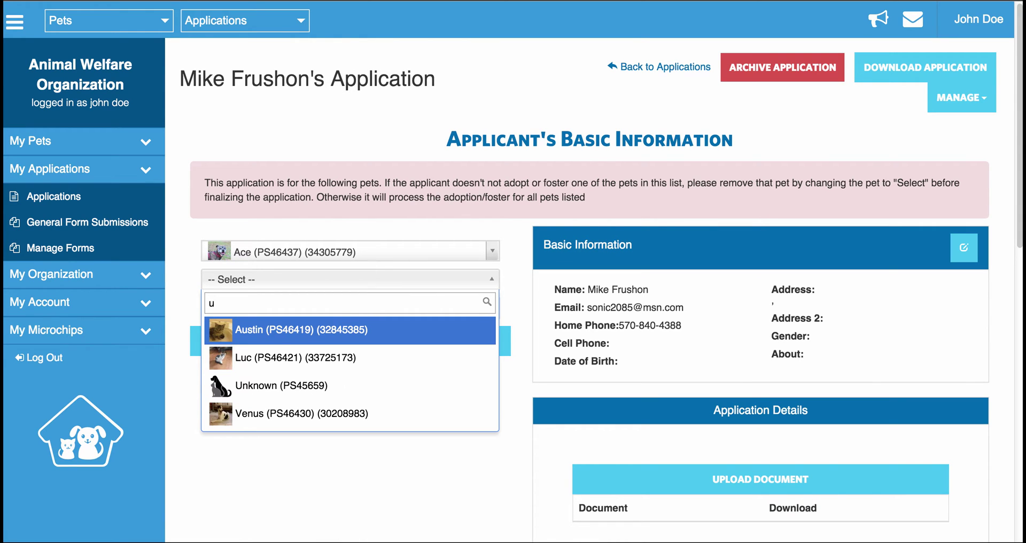
pyautogui.click(364, 389)
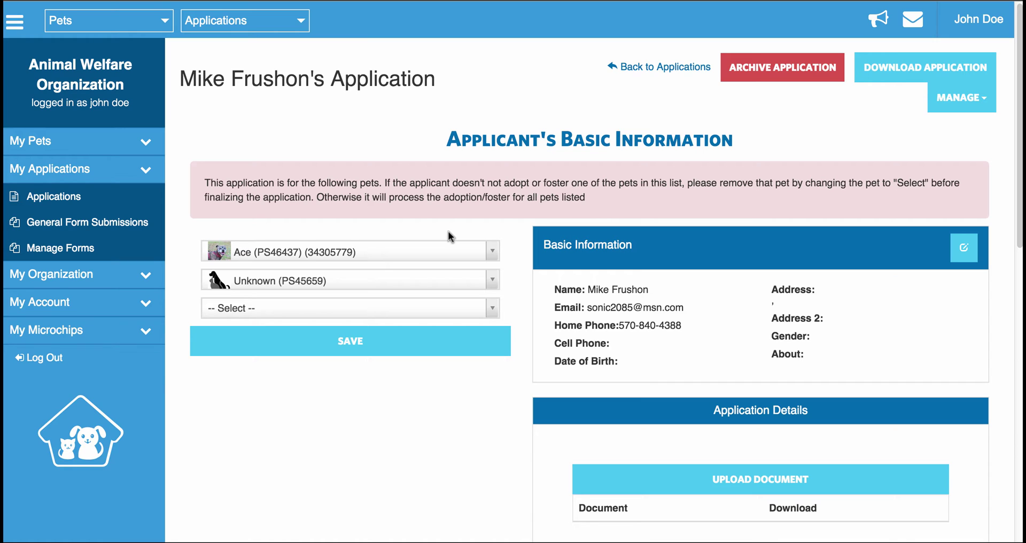
# Clear the application's first and second pet choices by resetting both to "-- Select --"
pyautogui.click(392, 253)
pyautogui.click(380, 297)
pyautogui.click(358, 281)
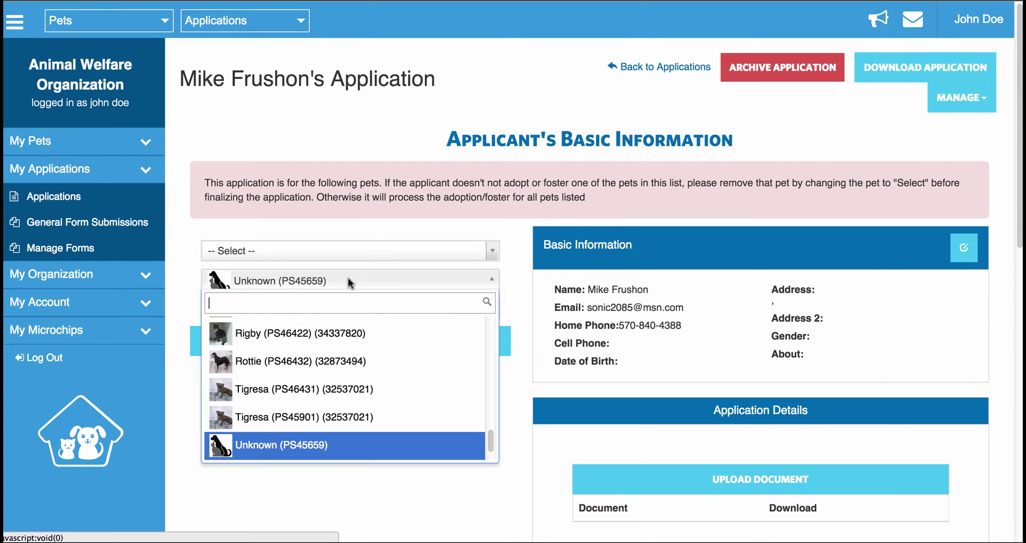
pyautogui.scroll(1, 340, 327)
pyautogui.scroll(5, 340, 327)
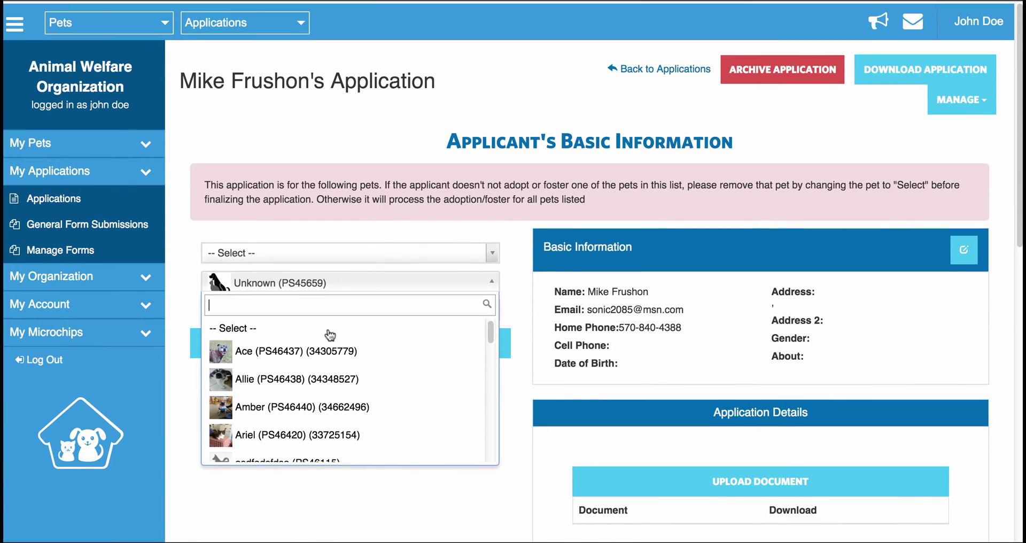
pyautogui.click(316, 328)
# Assign Unknown (PS45659) as the application's first pet and save, confirming the change
pyautogui.click(303, 255)
pyautogui.scroll(-10, 326, 374)
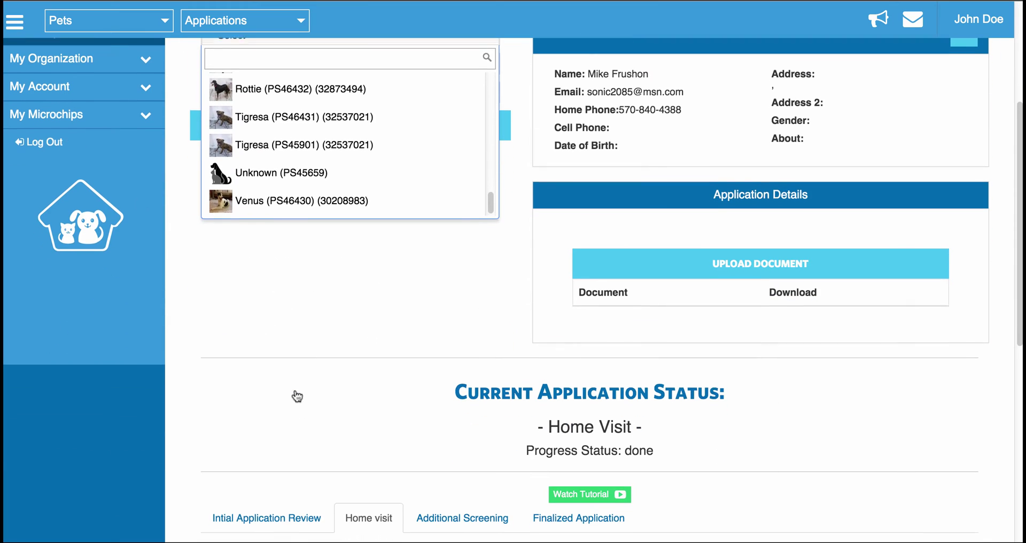
pyautogui.click(306, 172)
pyautogui.click(304, 133)
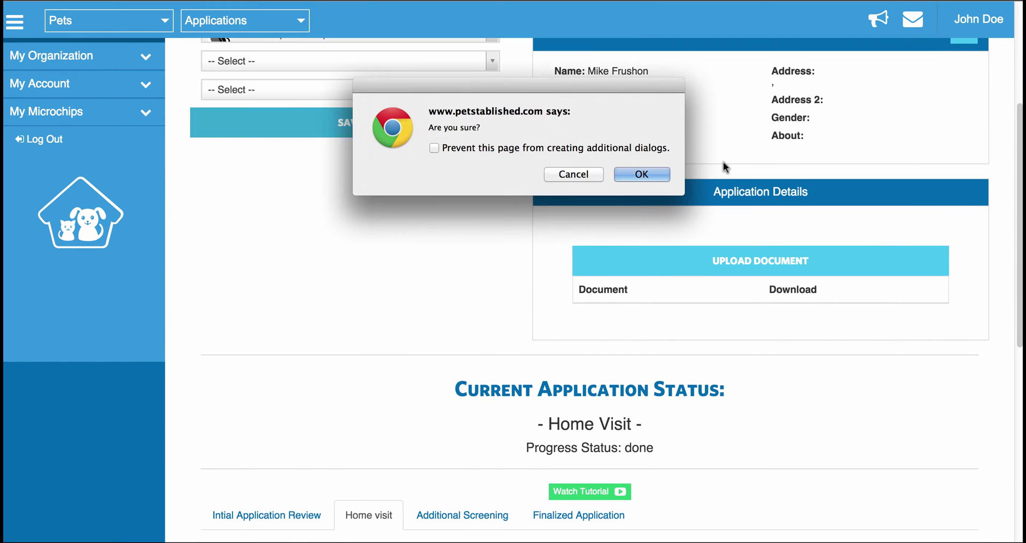
pyautogui.click(655, 174)
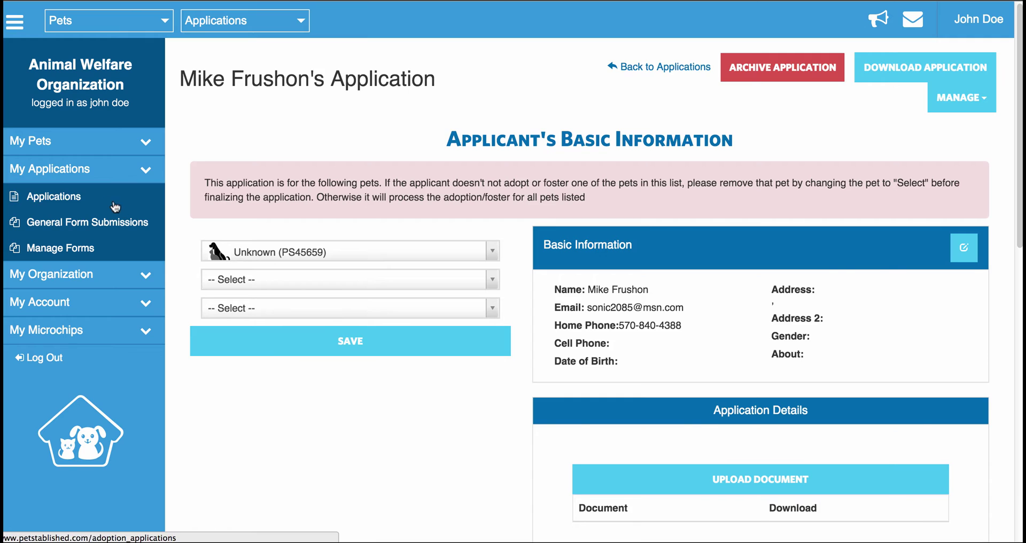
# Reopen the first pending foster application and add the note "I called the applicant and everything checked out" to the "Upload Form for Taxes" checklist item
pyautogui.click(53, 196)
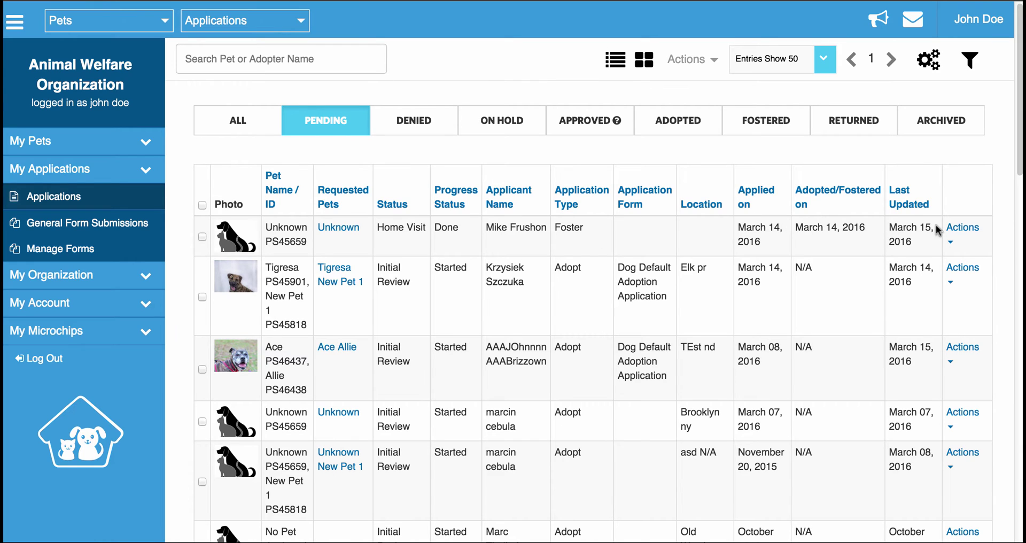
pyautogui.click(963, 227)
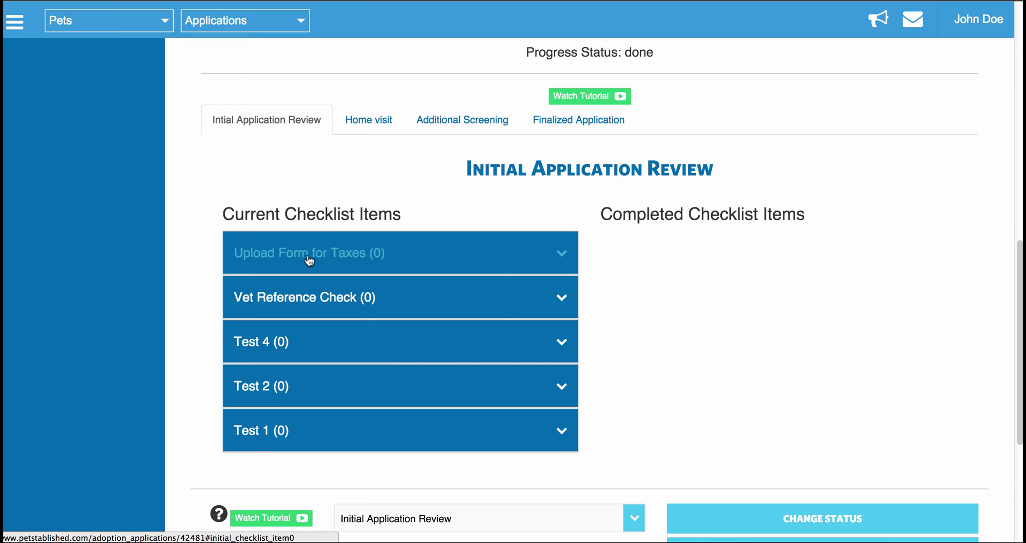
pyautogui.click(309, 261)
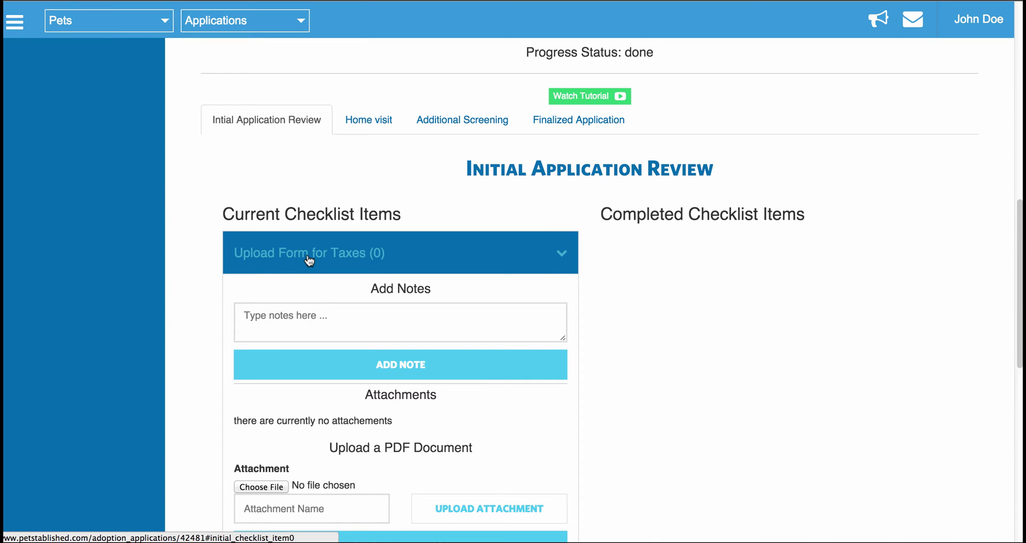
pyautogui.click(313, 312)
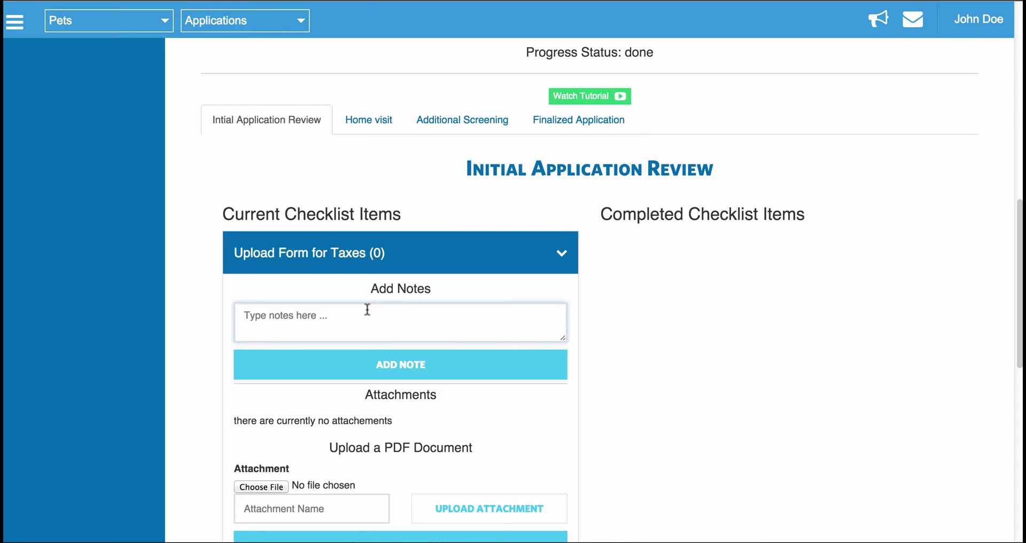
pyautogui.write('I called the applicant and everything checked out')
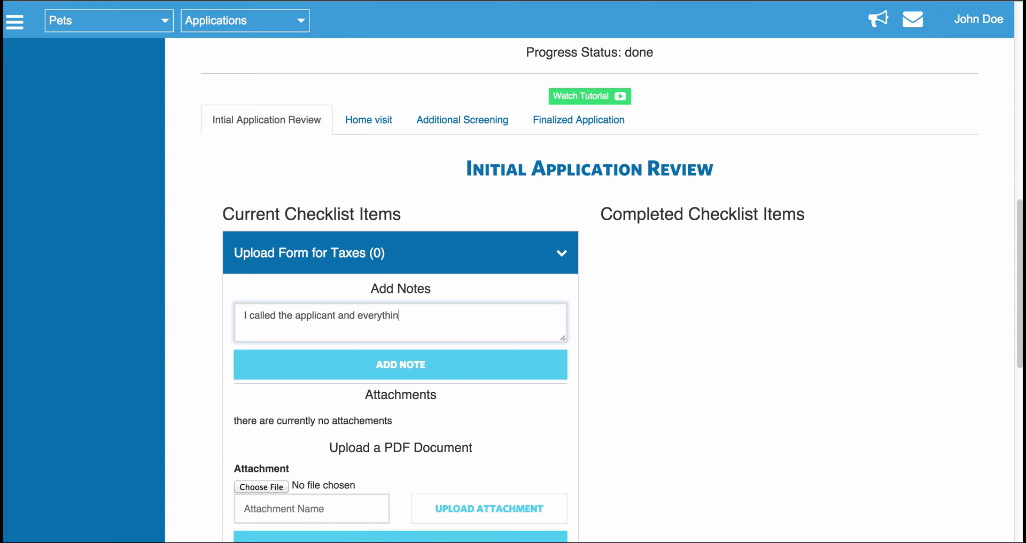
pyautogui.click(464, 362)
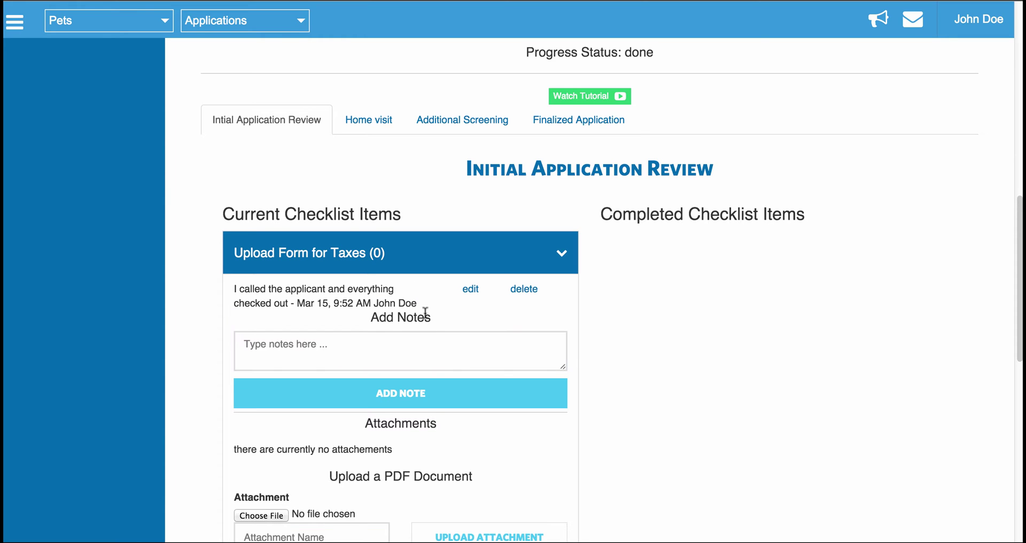
# Mark the "Upload Form for Taxes" checklist item complete and expand it among the completed checklist items
pyautogui.moveTo(418, 303); pyautogui.dragTo(379, 307)
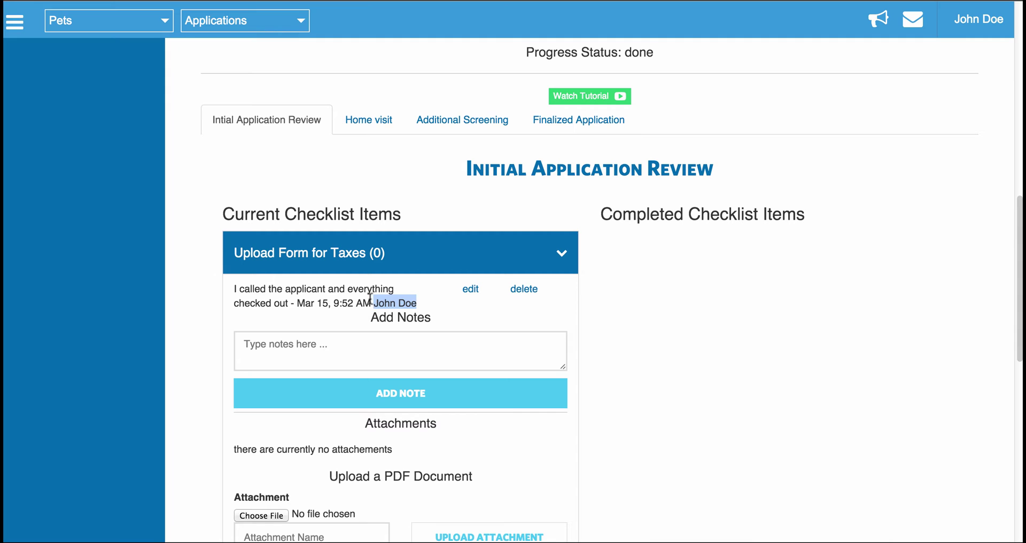
pyautogui.moveTo(373, 303); pyautogui.dragTo(295, 303)
pyautogui.scroll(-5, 288, 282)
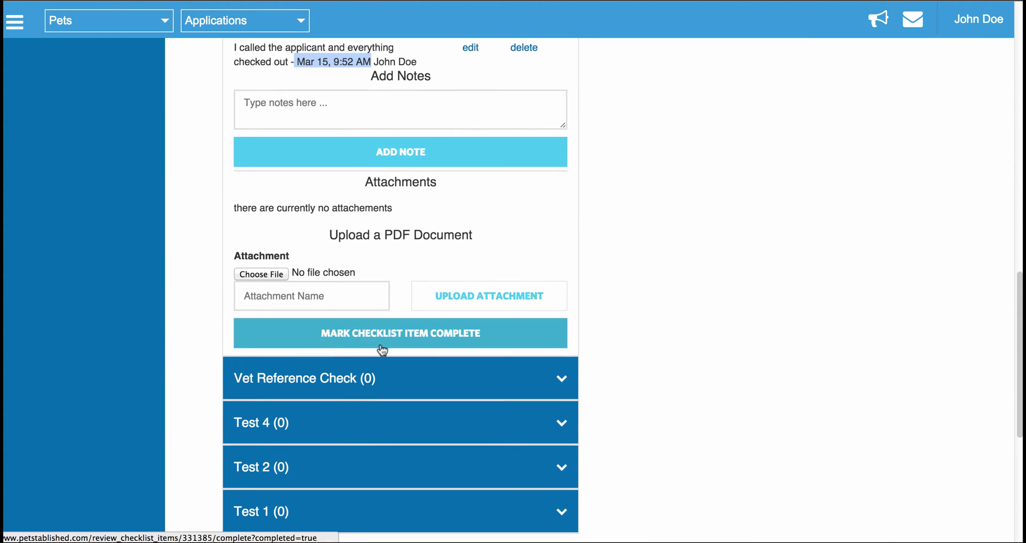
pyautogui.click(513, 342)
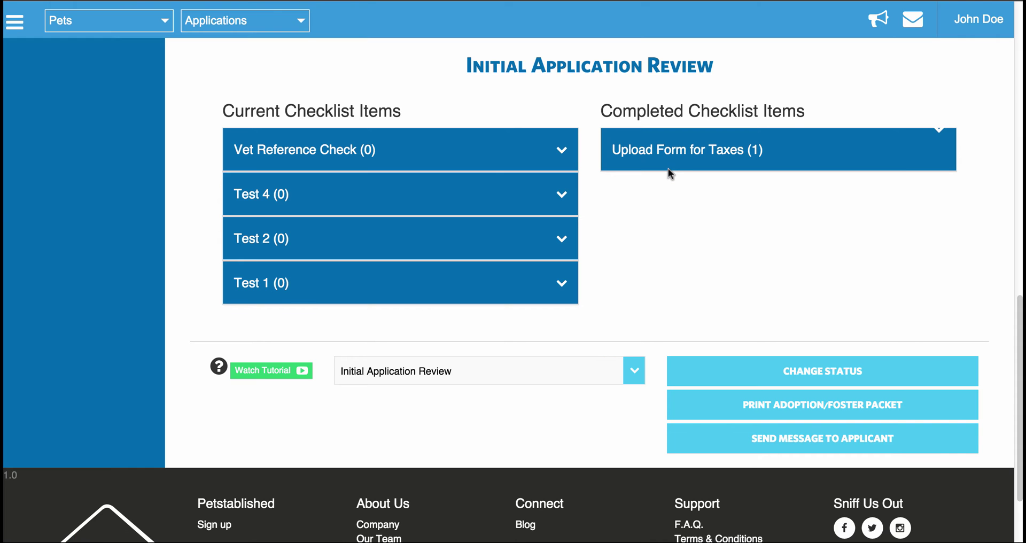
pyautogui.click(663, 159)
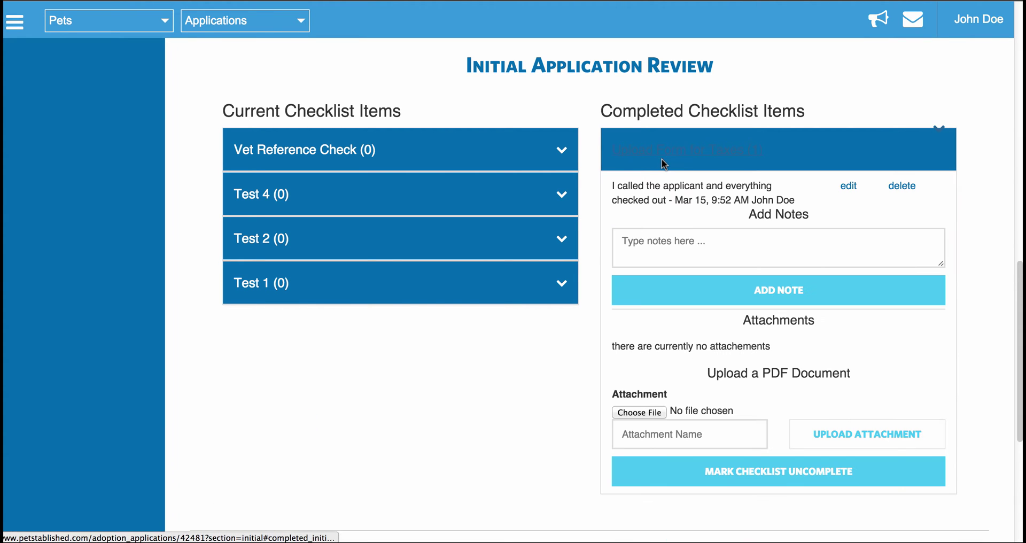
# Return to the applications list and open the Application Review/Finalization Items
pyautogui.scroll(4, 658, 156)
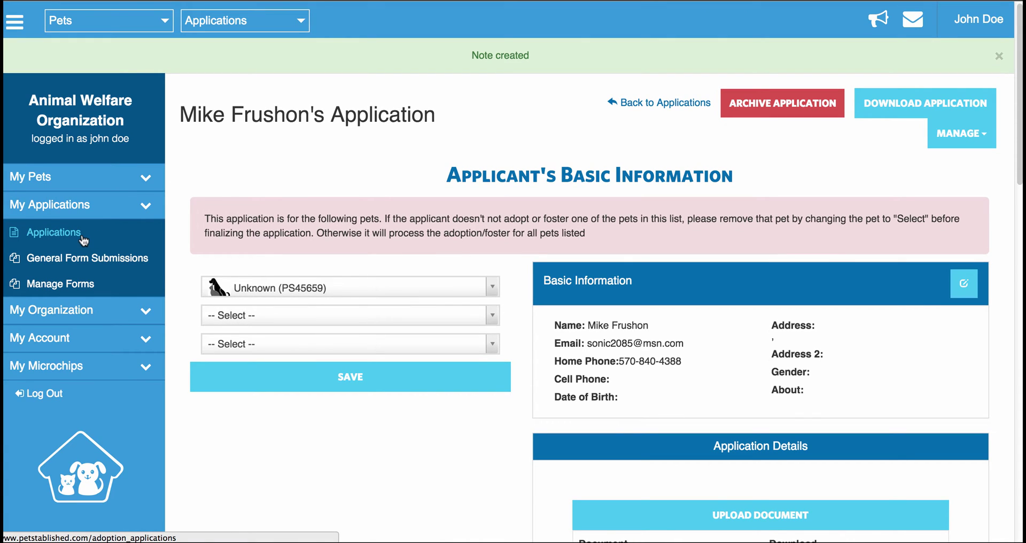
pyautogui.click(82, 241)
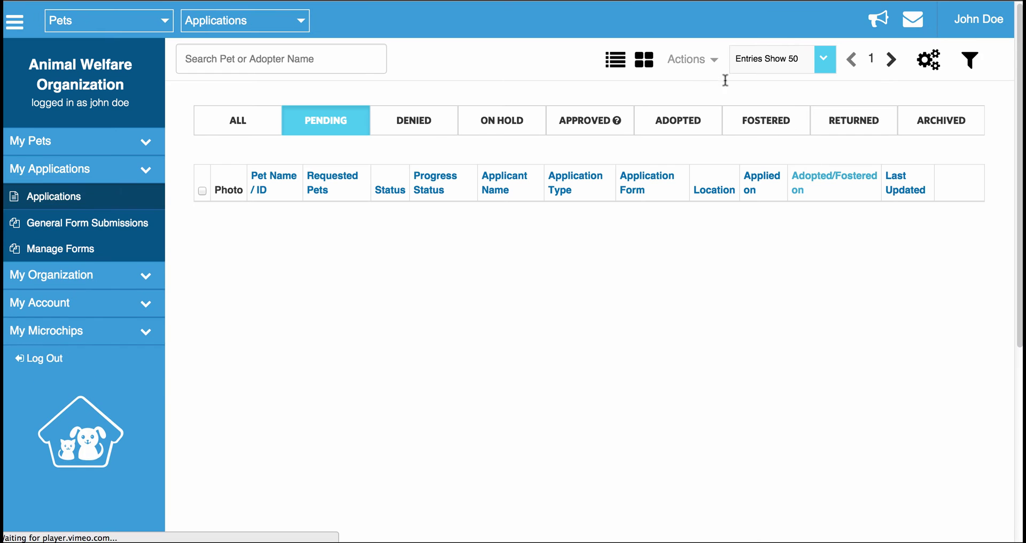
pyautogui.click(697, 61)
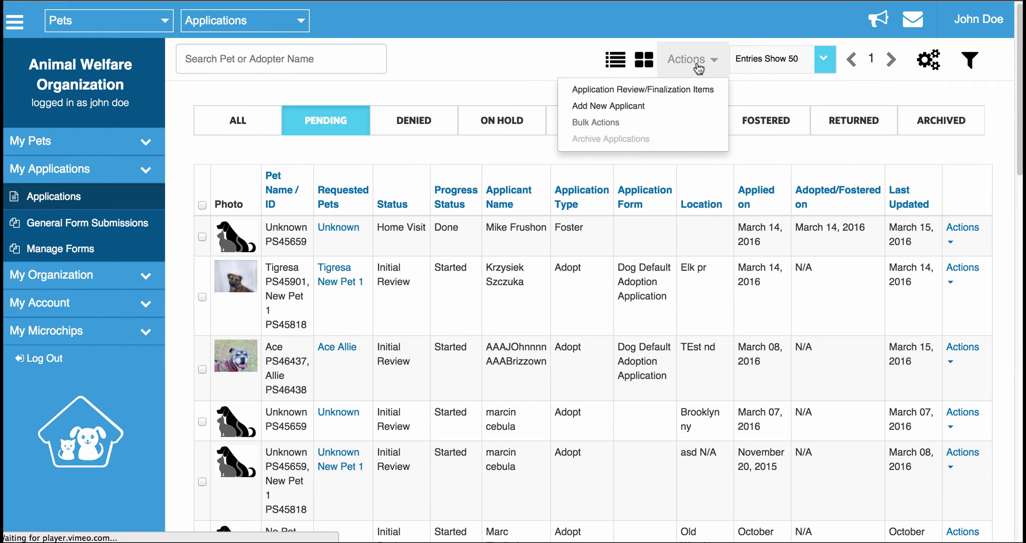
pyautogui.click(689, 98)
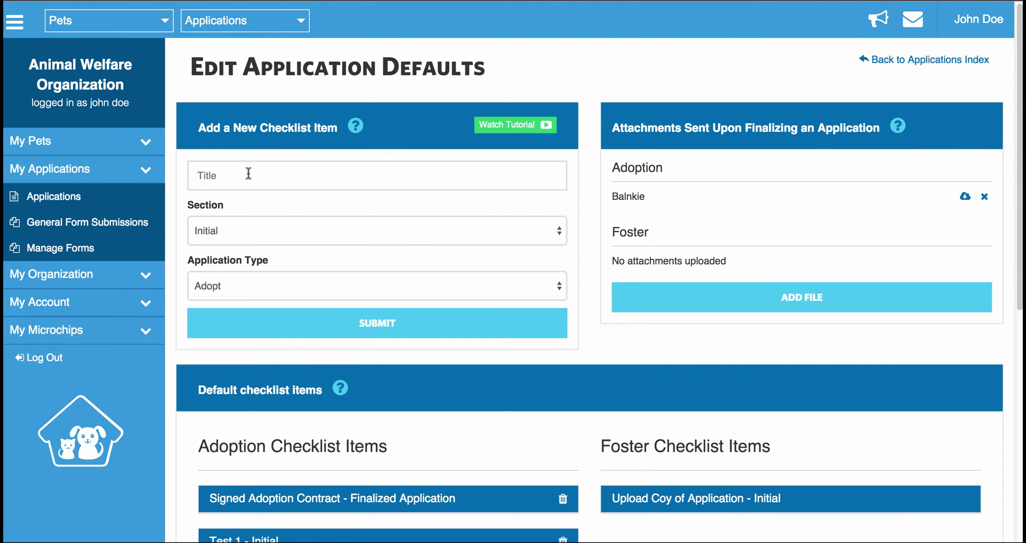
# Examine the title, section and application type options for a new checklist item, and the default adoption and foster checklist items
pyautogui.click(249, 177)
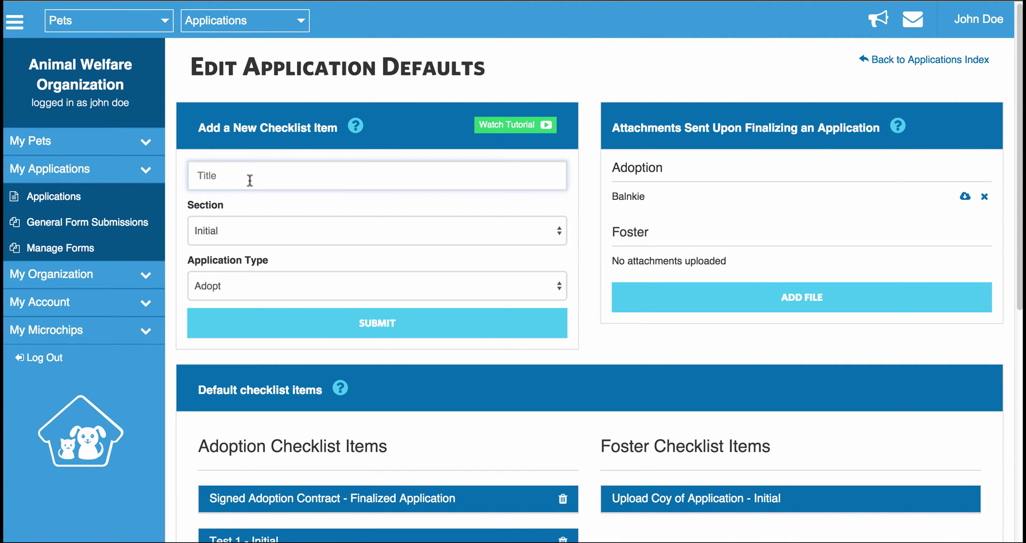
pyautogui.click(243, 229)
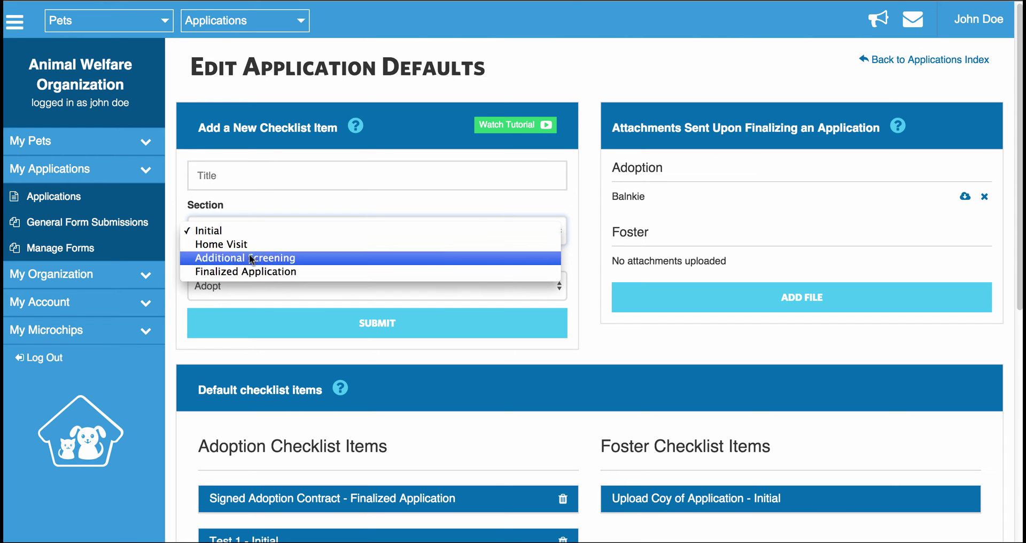
pyautogui.click(259, 230)
pyautogui.click(263, 287)
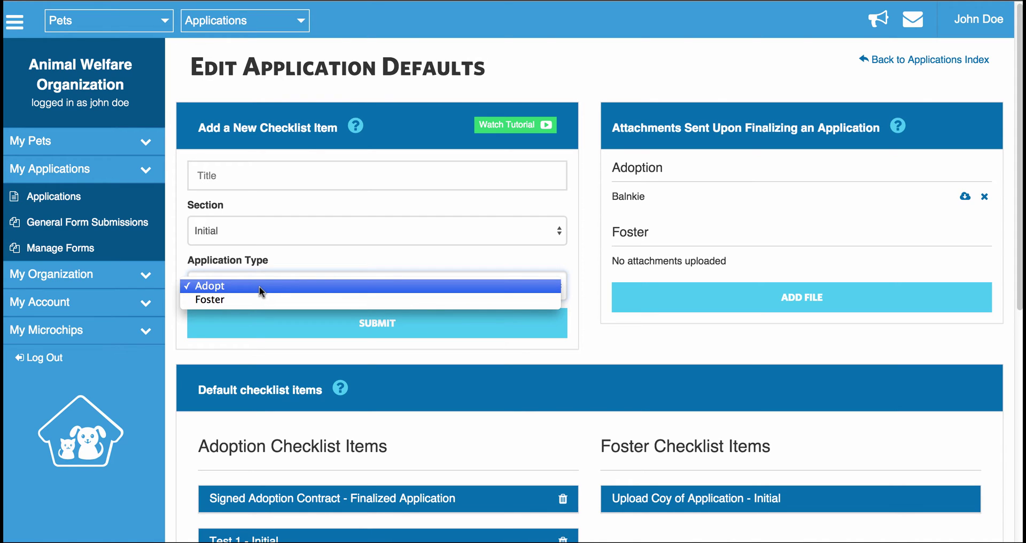
pyautogui.click(261, 287)
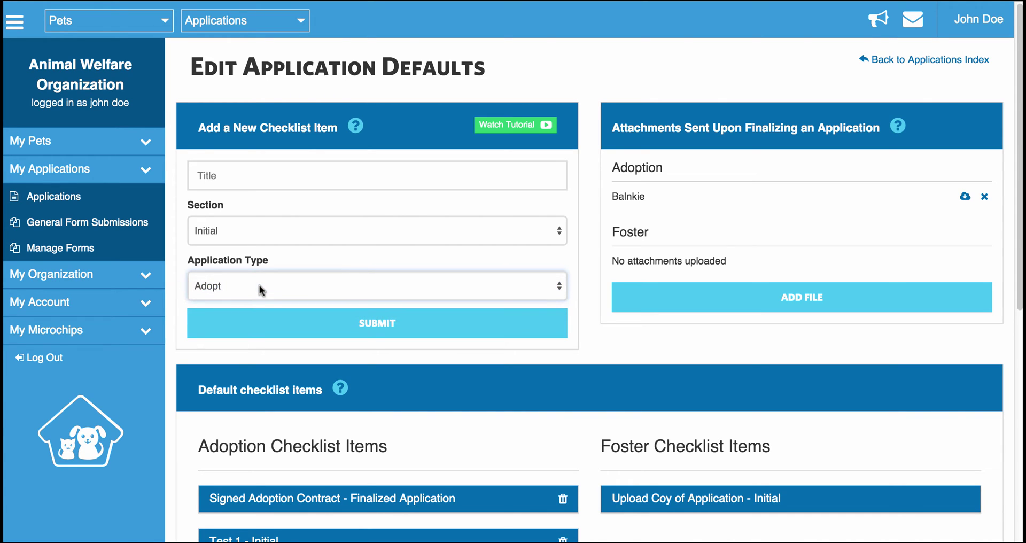
pyautogui.click(276, 176)
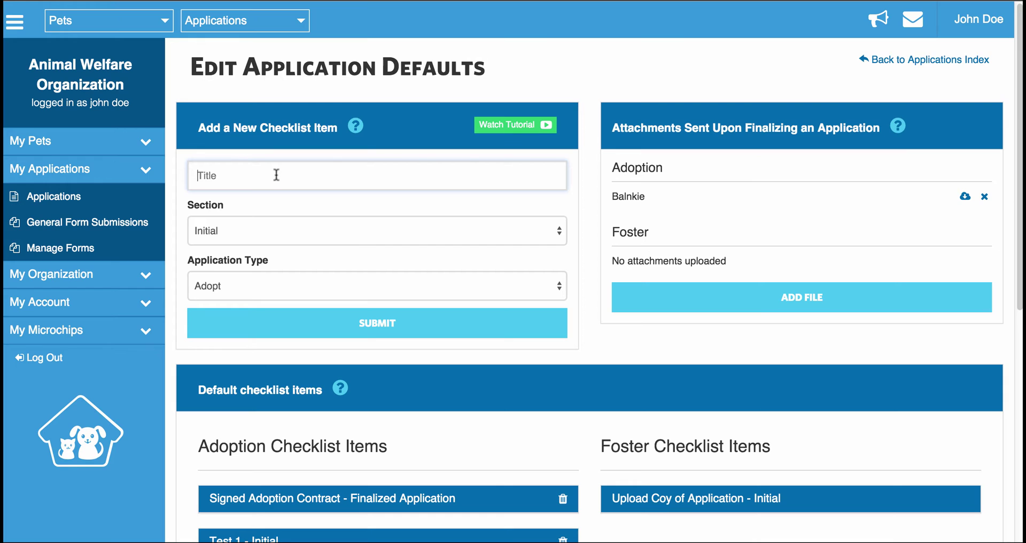
pyautogui.scroll(-5, 334, 374)
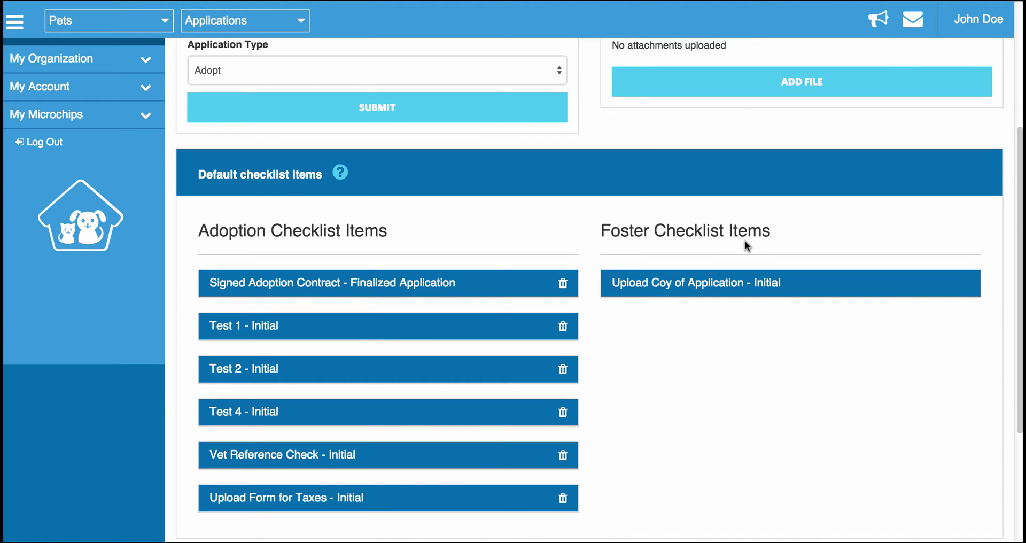
pyautogui.scroll(5, 667, 234)
# Return to the applications list and filter the pending applications by the Online mode
pyautogui.hotkey('alt', 'Left')
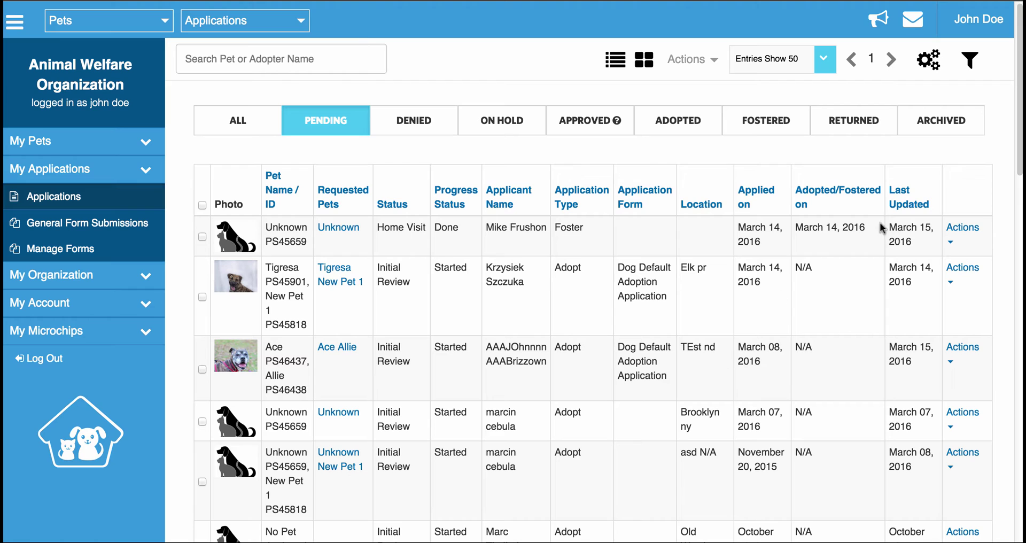
pyautogui.click(969, 65)
pyautogui.click(955, 141)
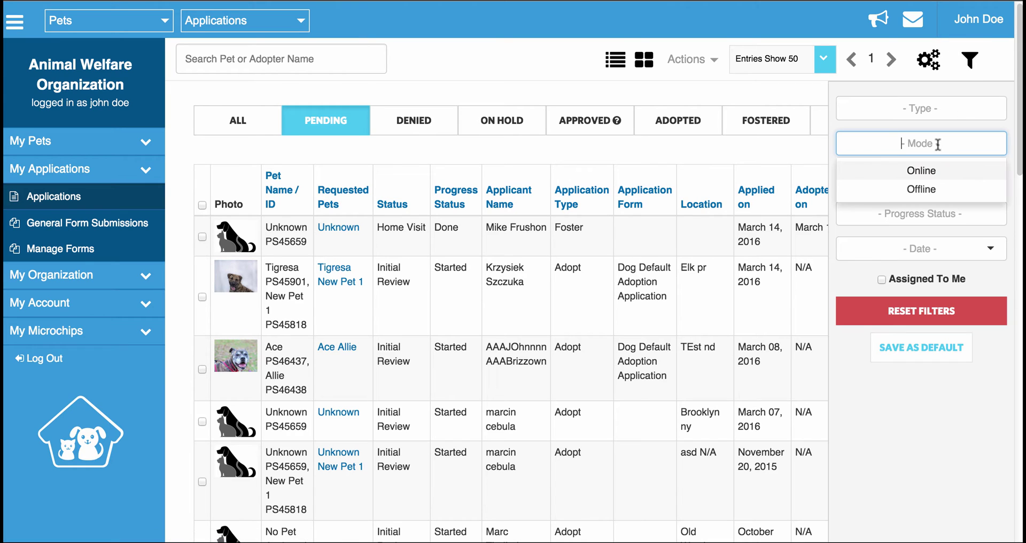
pyautogui.click(916, 167)
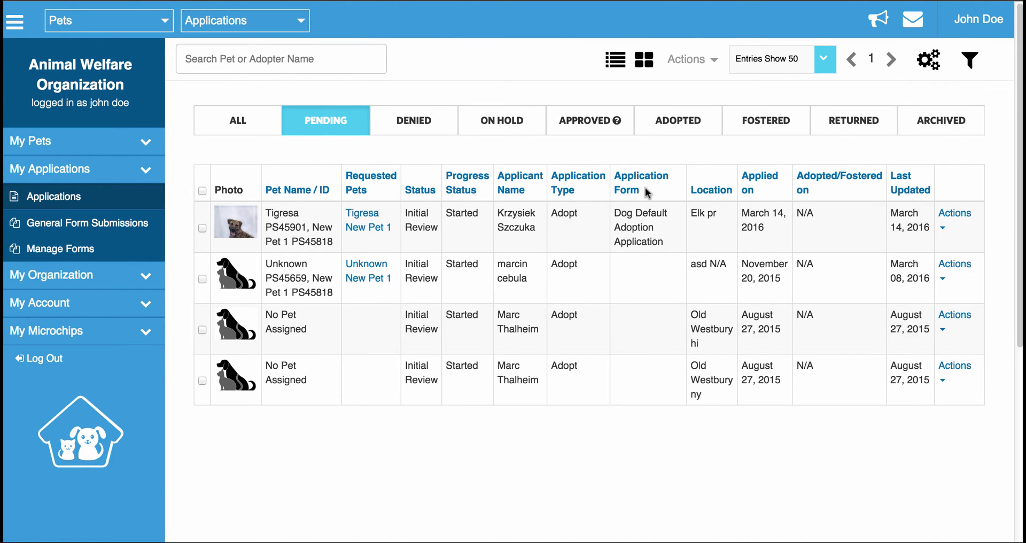
# Open the pending application for Unknown (PS45659) and New Pet 1 (PS45818) for review
pyautogui.click(960, 270)
pyautogui.click(951, 299)
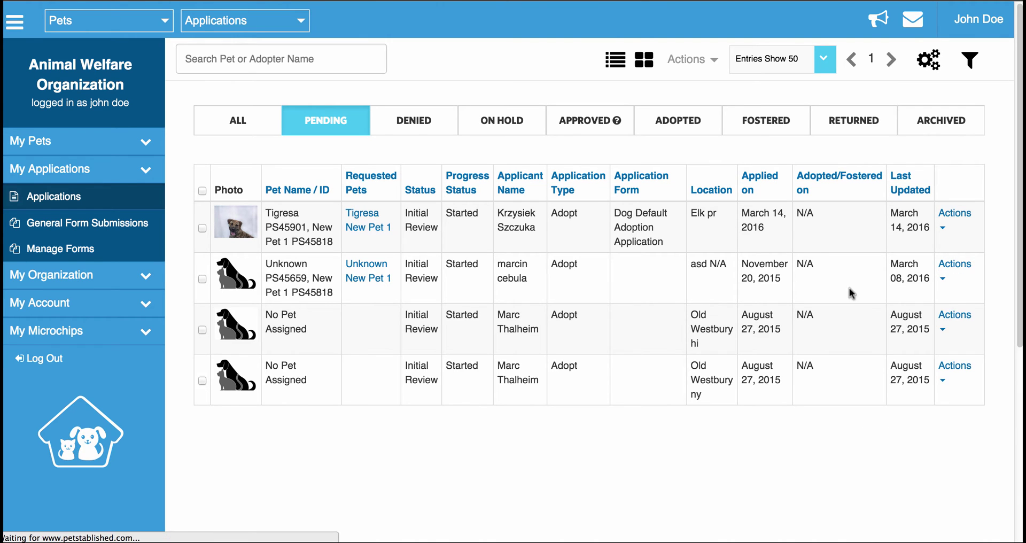
pyautogui.scroll(-3, 840, 370)
pyautogui.scroll(-1, 839, 370)
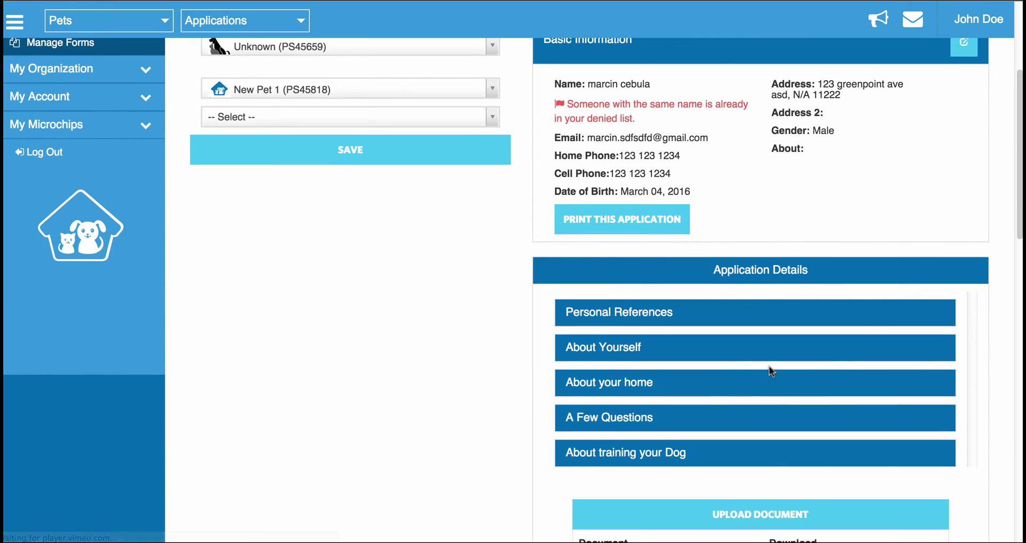
# Look through the Personal References and About Yourself sections of the application details and download the application
pyautogui.click(647, 315)
pyautogui.click(646, 315)
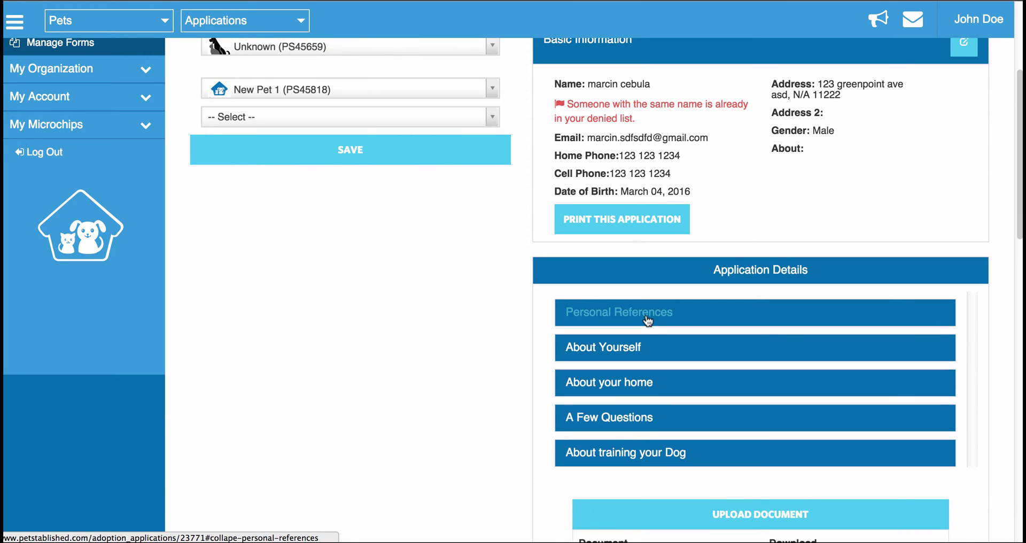
pyautogui.click(621, 361)
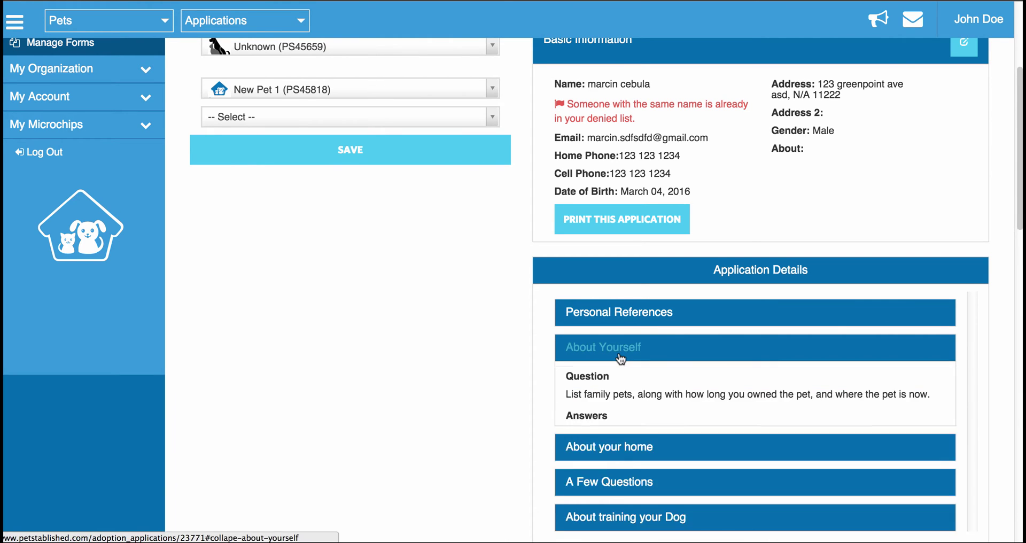
pyautogui.click(619, 360)
pyautogui.scroll(-2, 835, 303)
pyautogui.scroll(6, 835, 303)
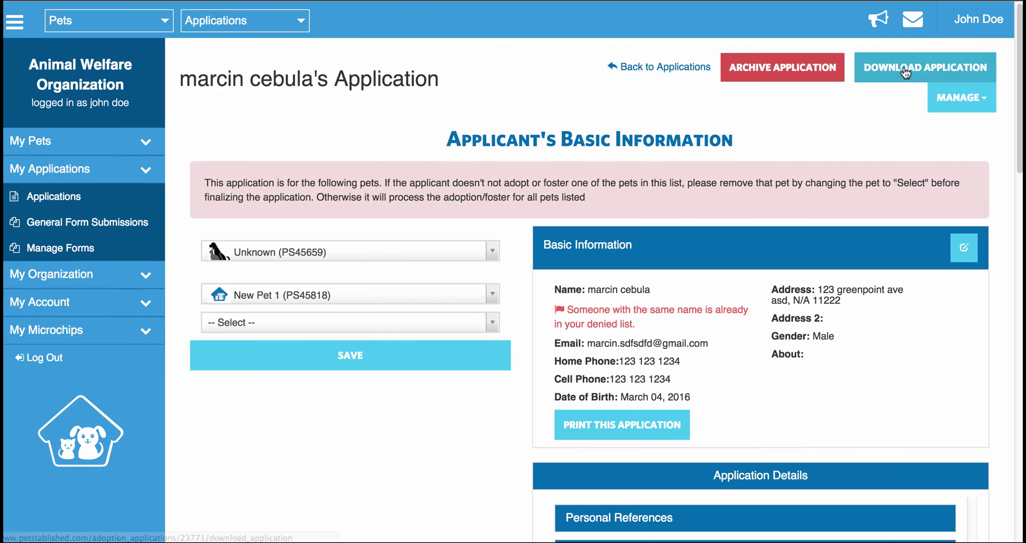
pyautogui.click(909, 71)
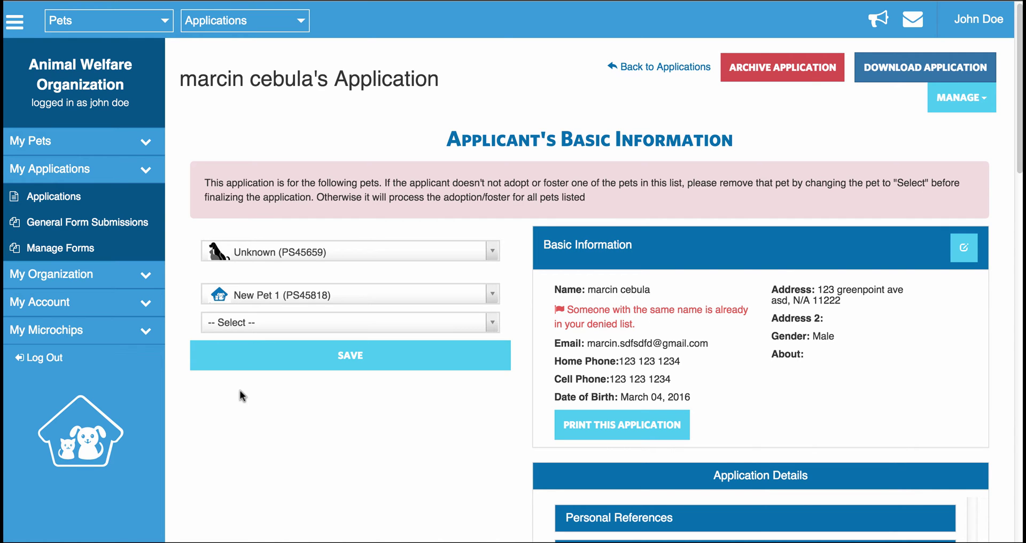
# Open the application forms management page and bring up the contact choices for the adoption form "New Form"
pyautogui.click(102, 248)
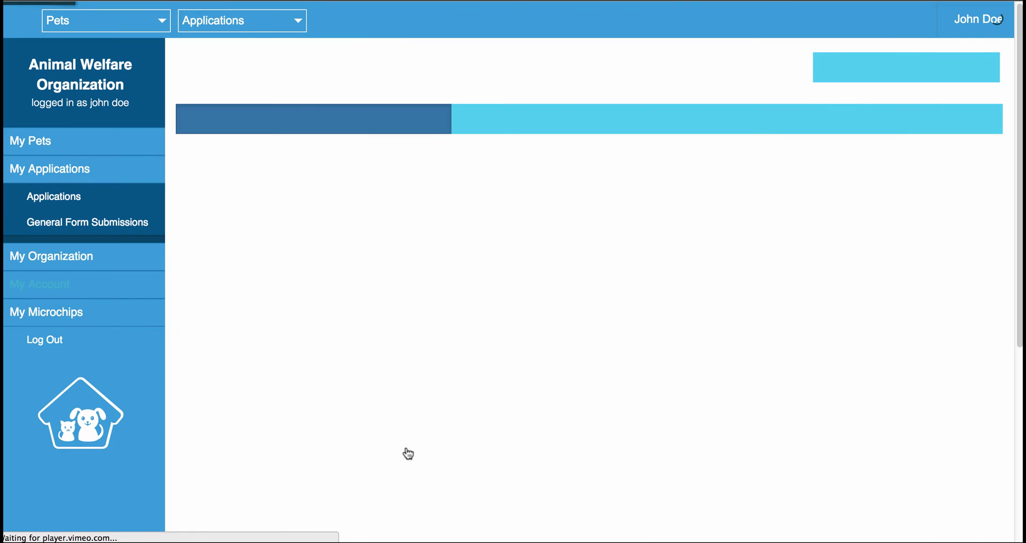
pyautogui.scroll(-1, 406, 449)
pyautogui.click(309, 378)
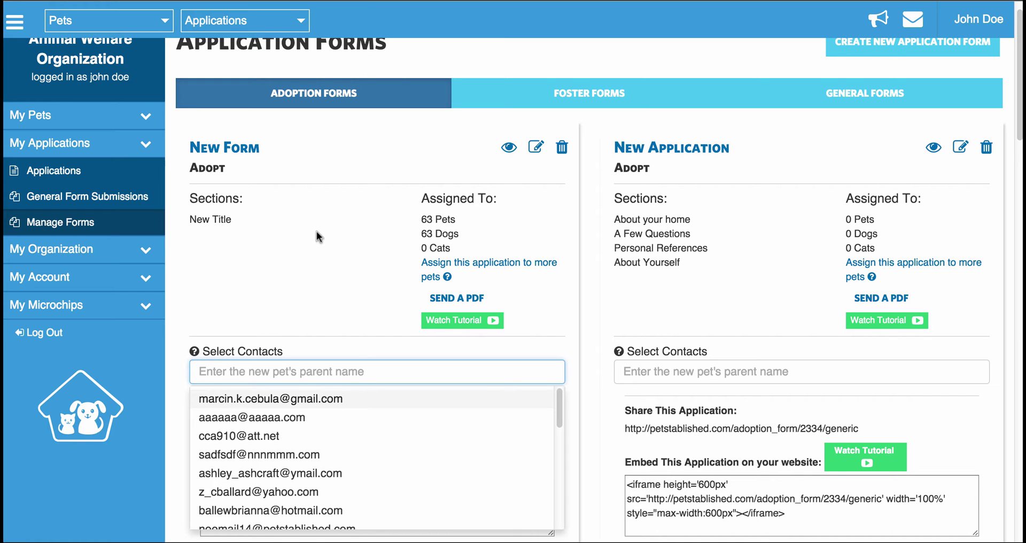
# Return to the applications list and view the status choices for the Ace and Allie application, closing the dialog without saving
pyautogui.click(119, 162)
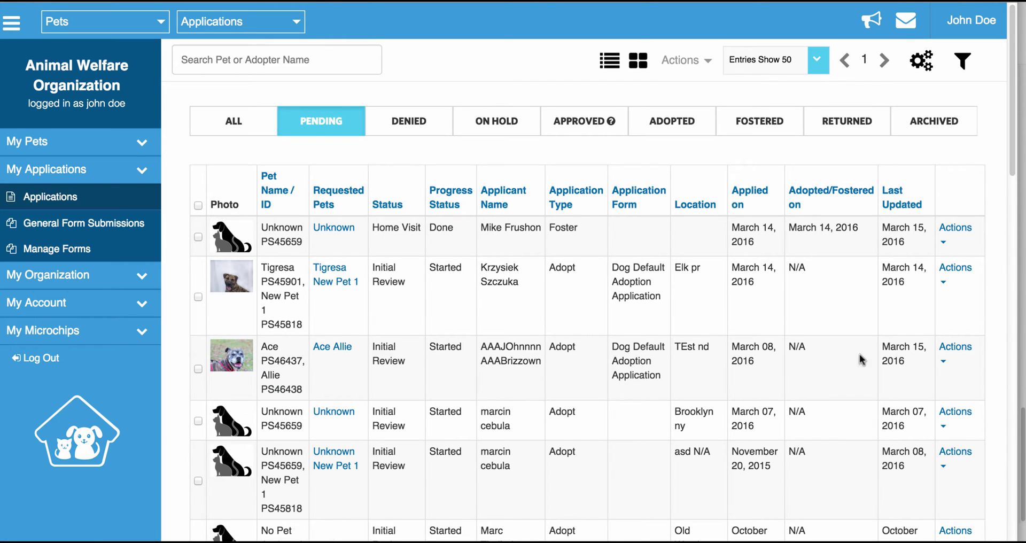
pyautogui.click(945, 350)
pyautogui.click(886, 459)
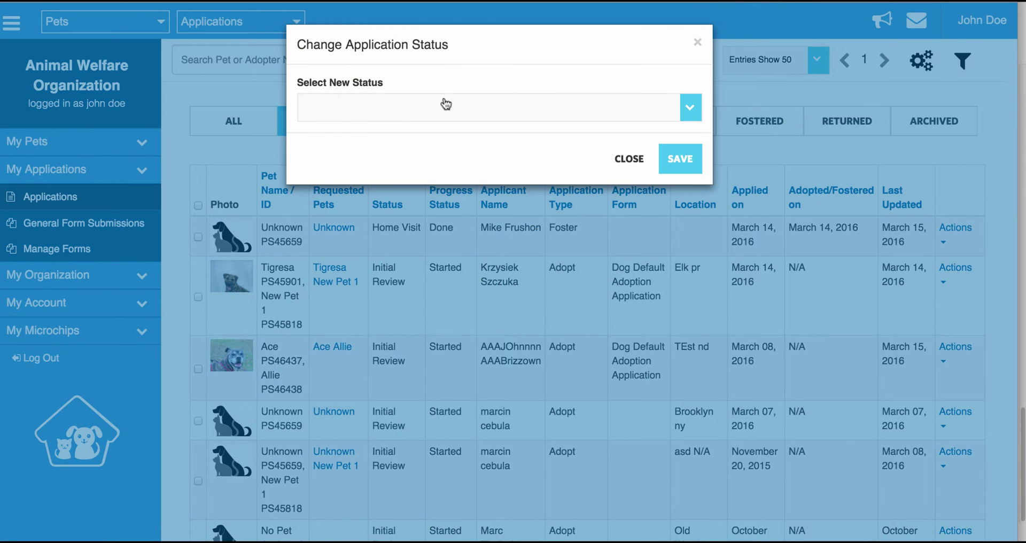
pyautogui.click(442, 103)
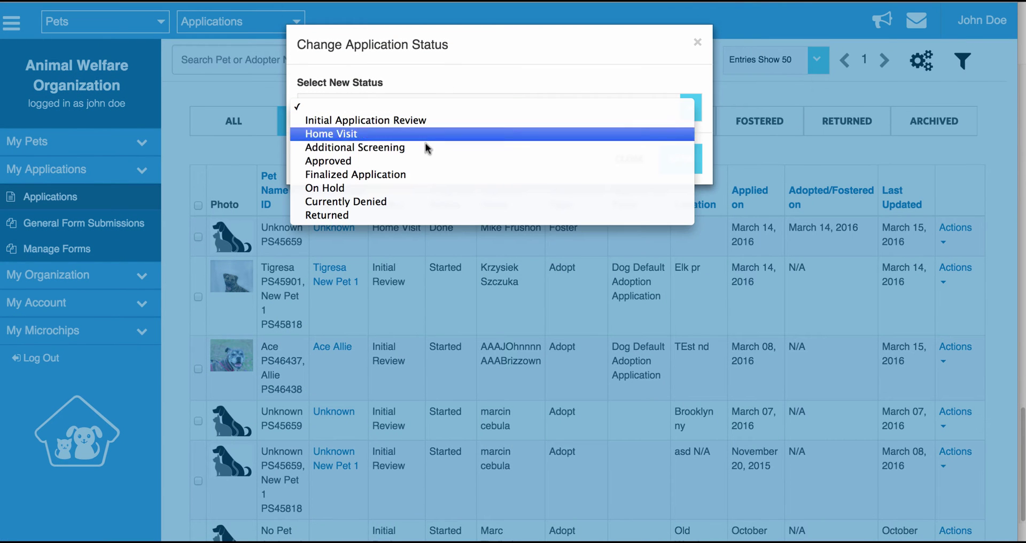
pyautogui.click(460, 86)
pyautogui.click(639, 164)
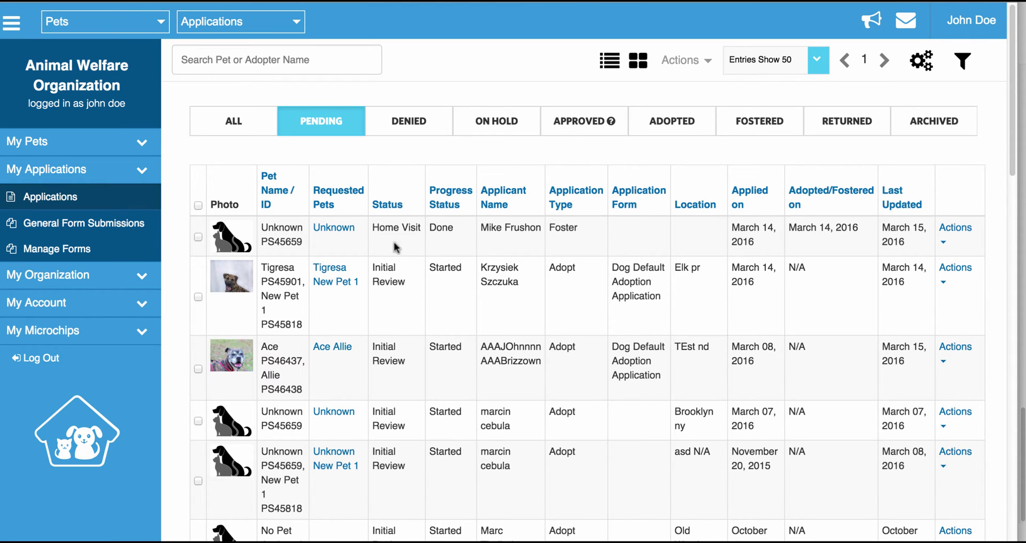
pyautogui.click(949, 353)
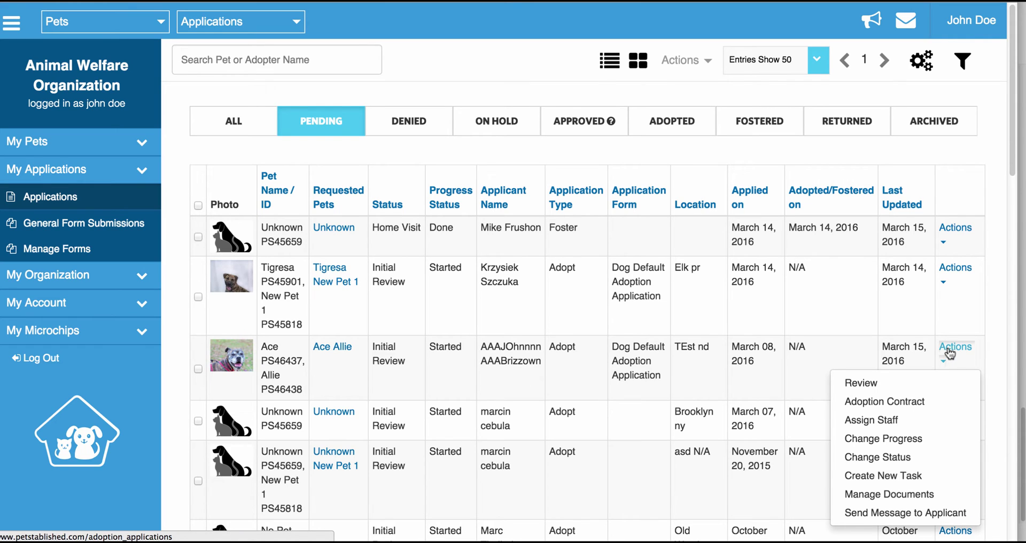
pyautogui.click(940, 386)
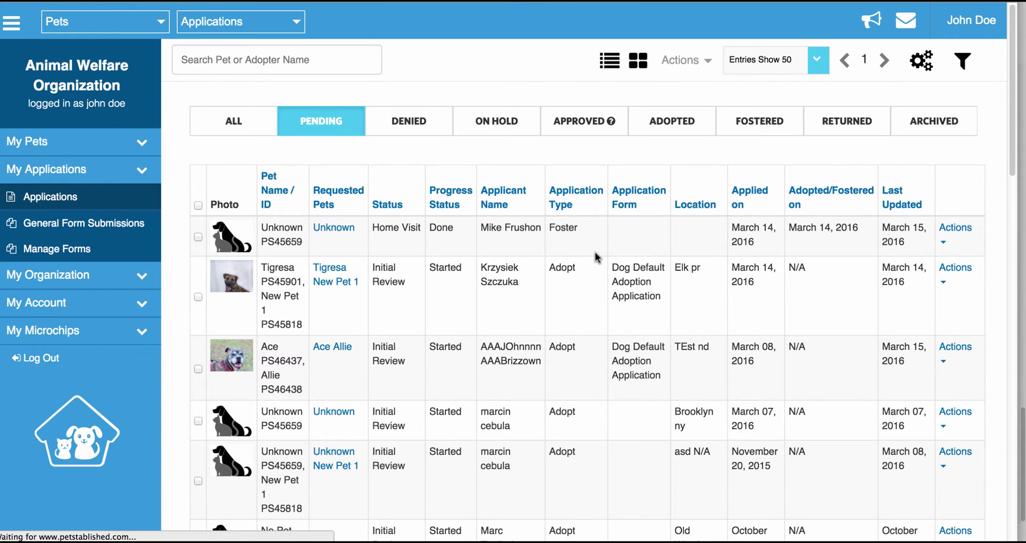
pyautogui.scroll(-15, 404, 374)
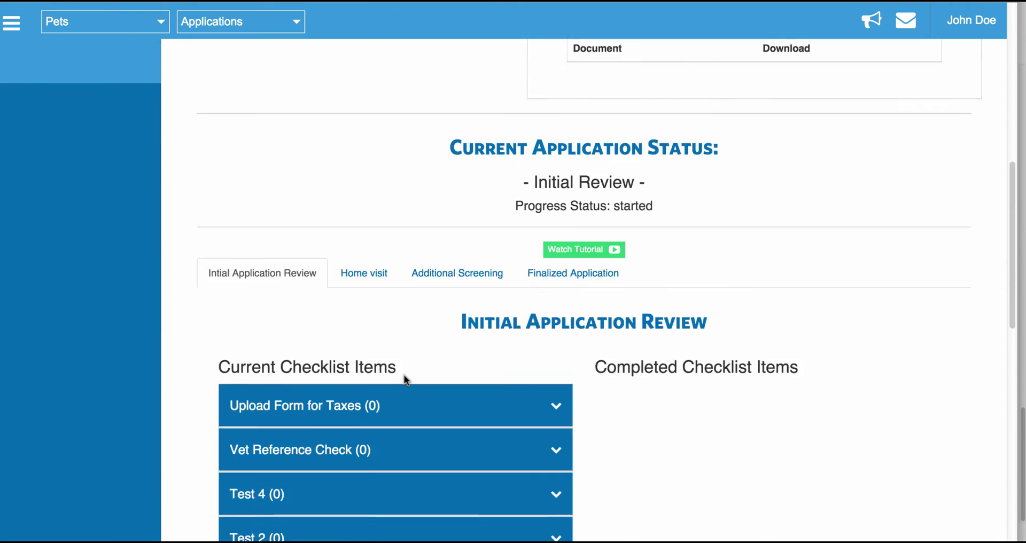
pyautogui.scroll(-3, 432, 391)
# Try to change the application's status to Finalized Application
pyautogui.click(428, 425)
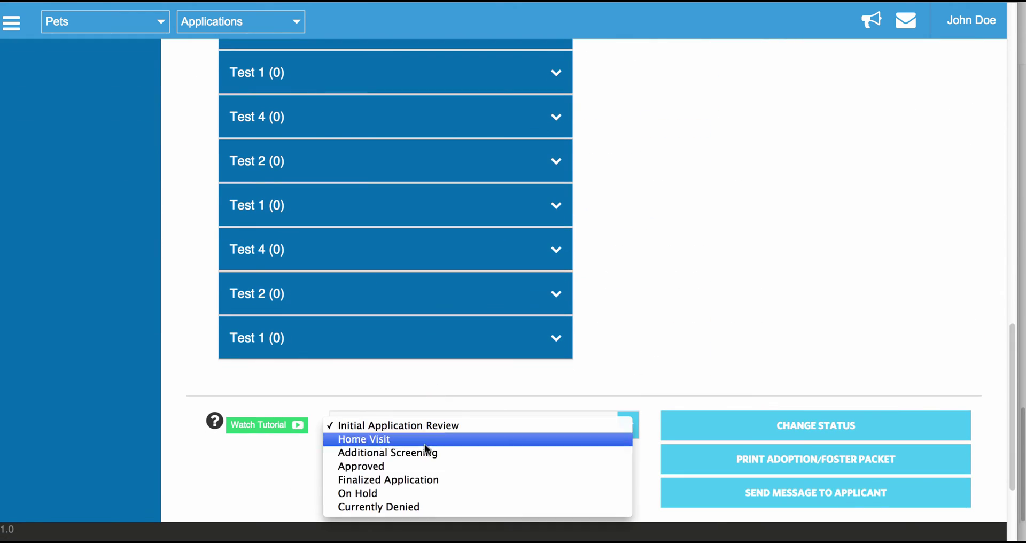
pyautogui.click(425, 483)
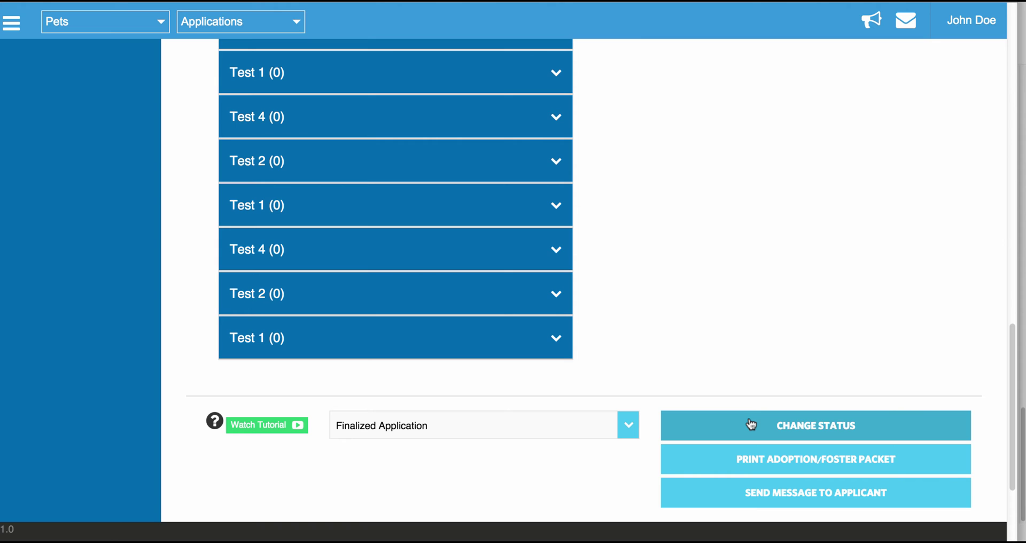
pyautogui.click(751, 424)
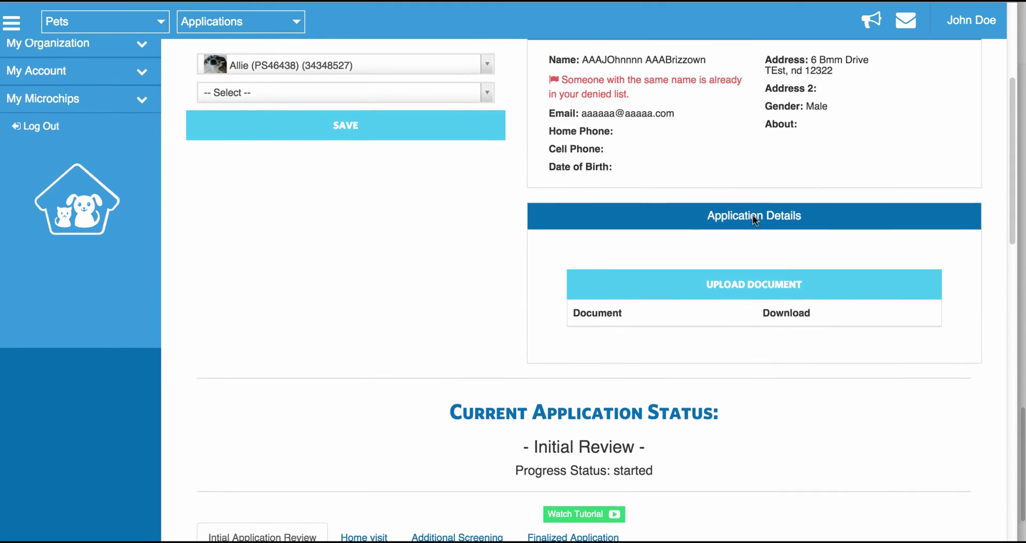
# Remove Allie (PS46438) from the application's pets, keeping only Ace (PS46437), and save and confirm the change
pyautogui.scroll(1, 753, 215)
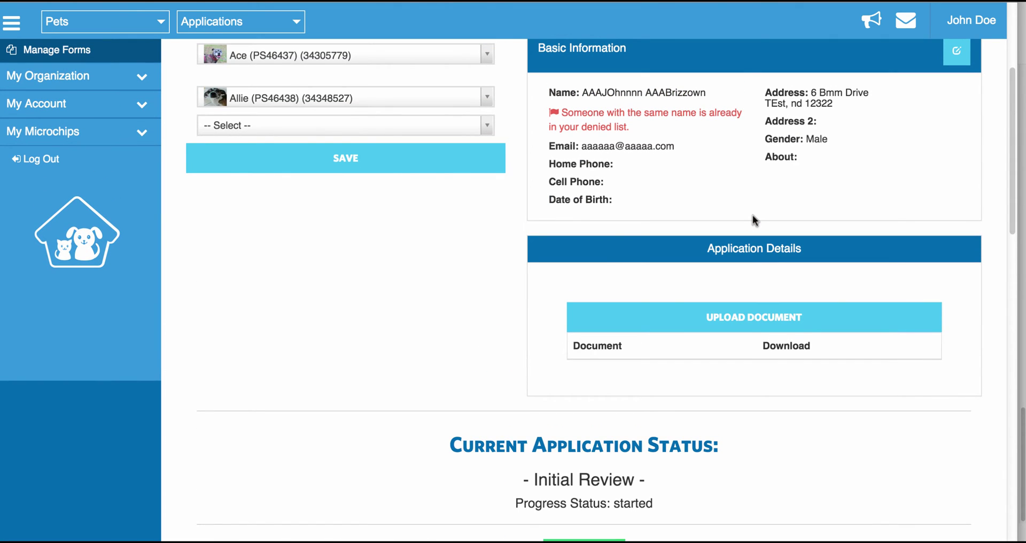
pyautogui.scroll(3, 355, 102)
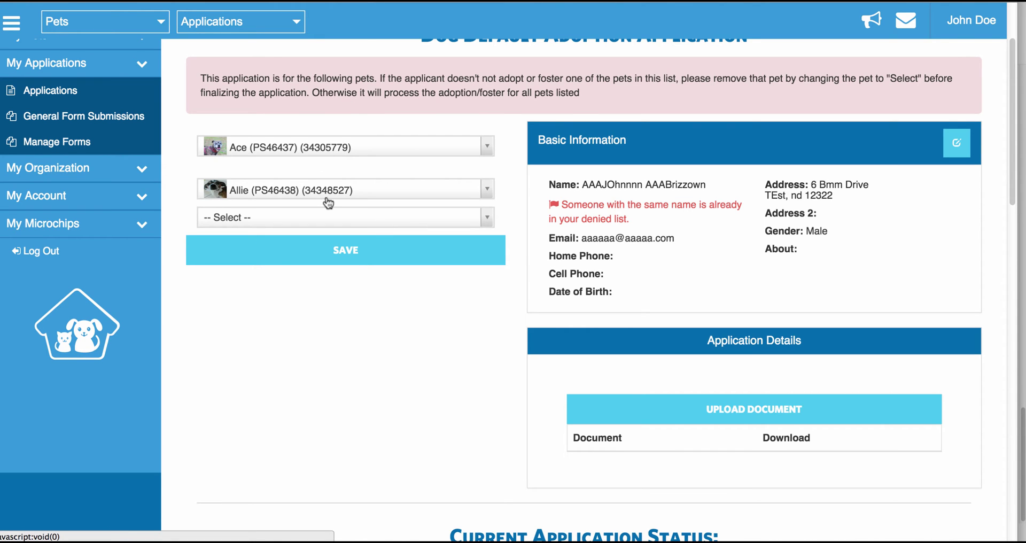
pyautogui.scroll(-15, 382, 253)
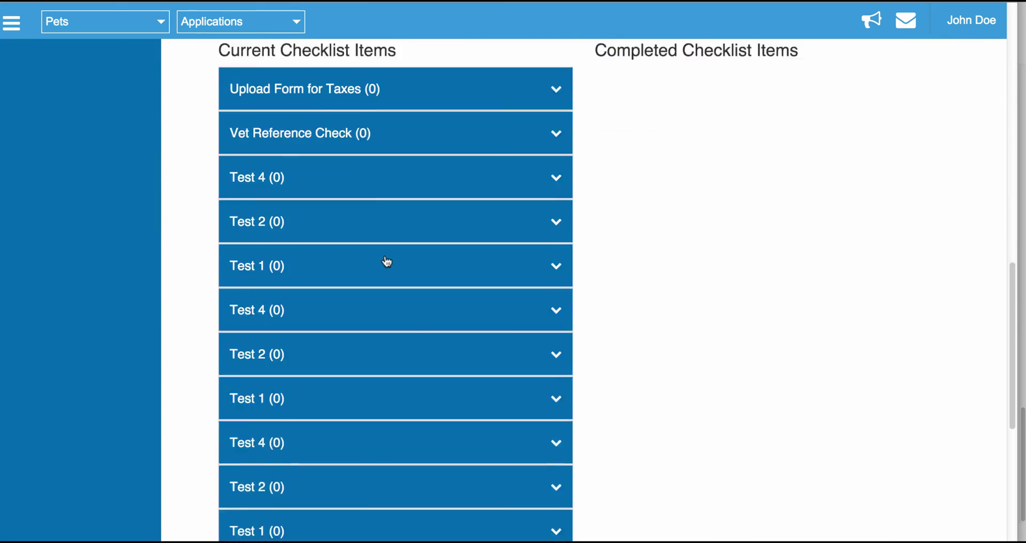
pyautogui.scroll(15, 387, 261)
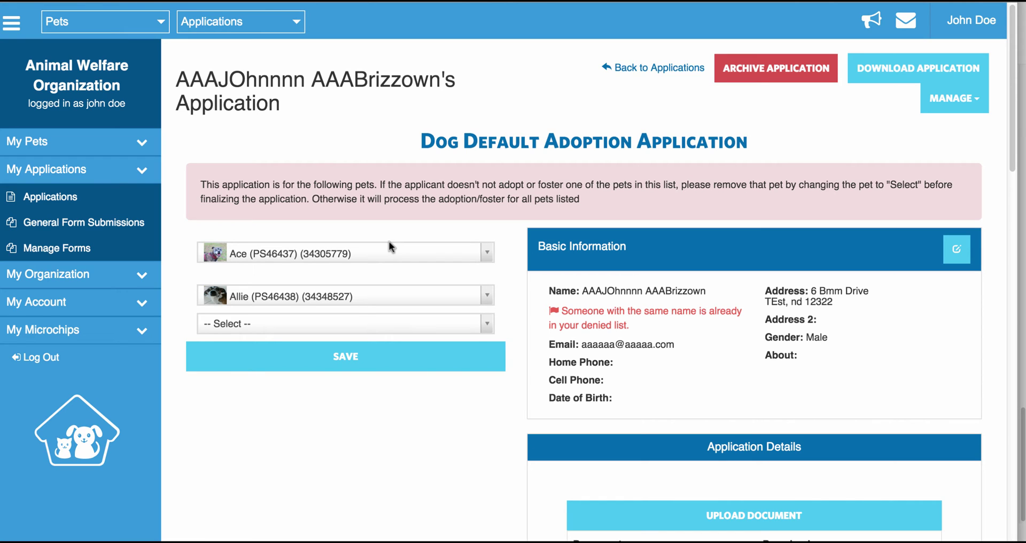
pyautogui.click(352, 295)
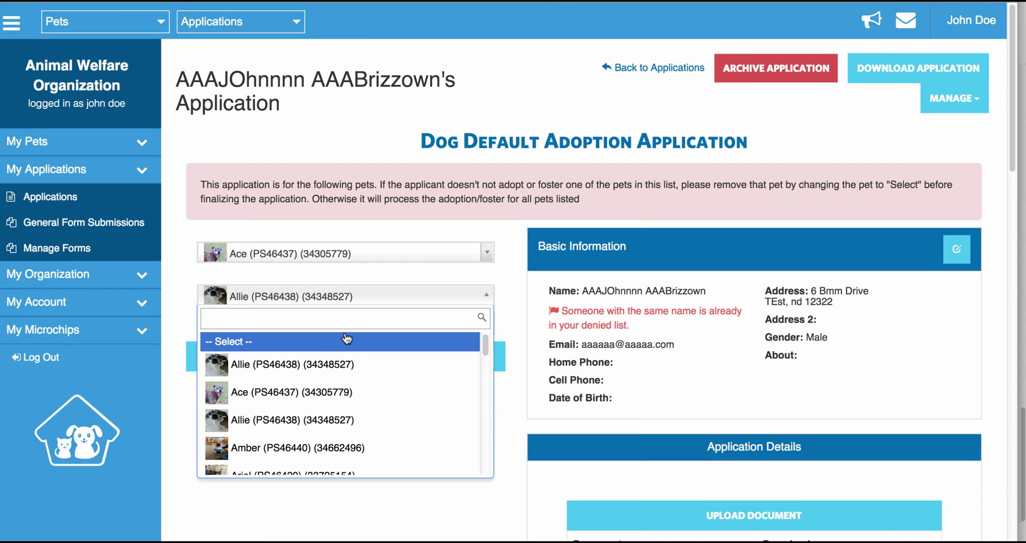
pyautogui.click(347, 340)
pyautogui.click(350, 362)
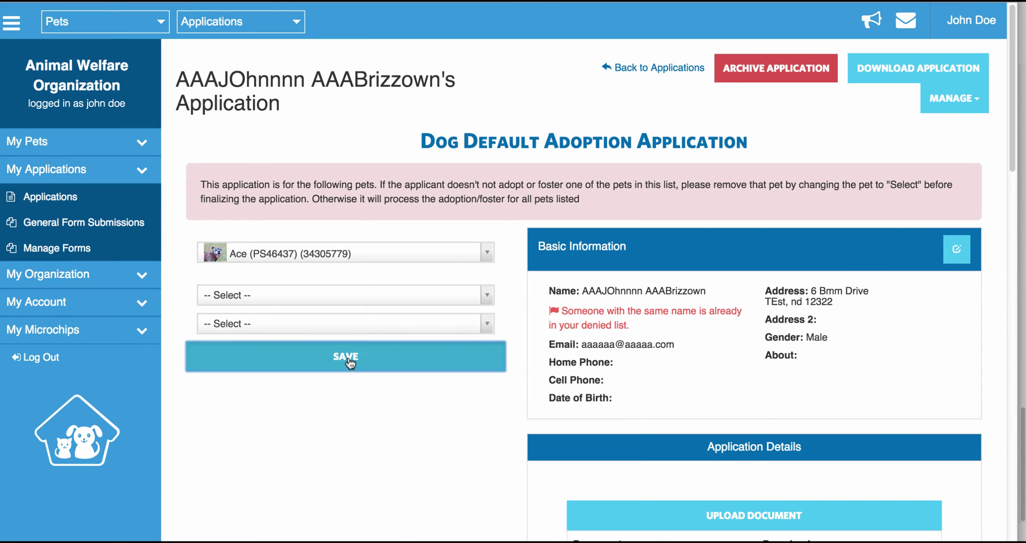
pyautogui.click(622, 172)
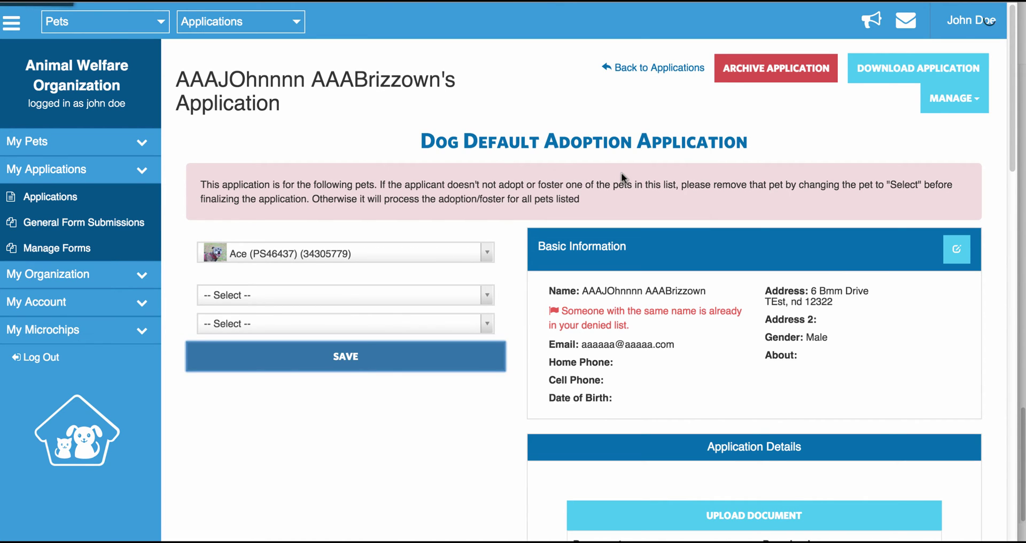
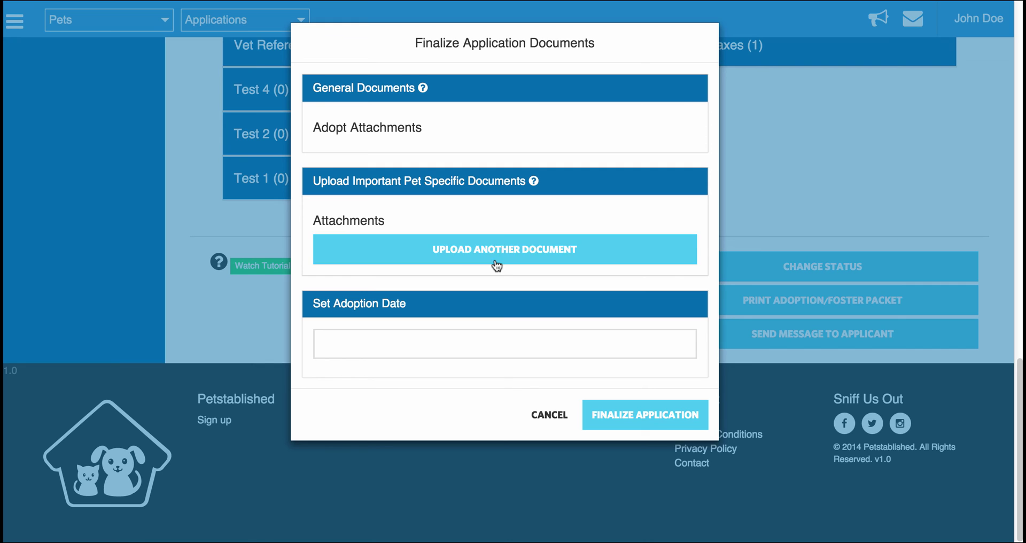
# Set the adoption date to 03/14/2016, finalize Ace's application, and postpone the microchip registration
pyautogui.click(452, 331)
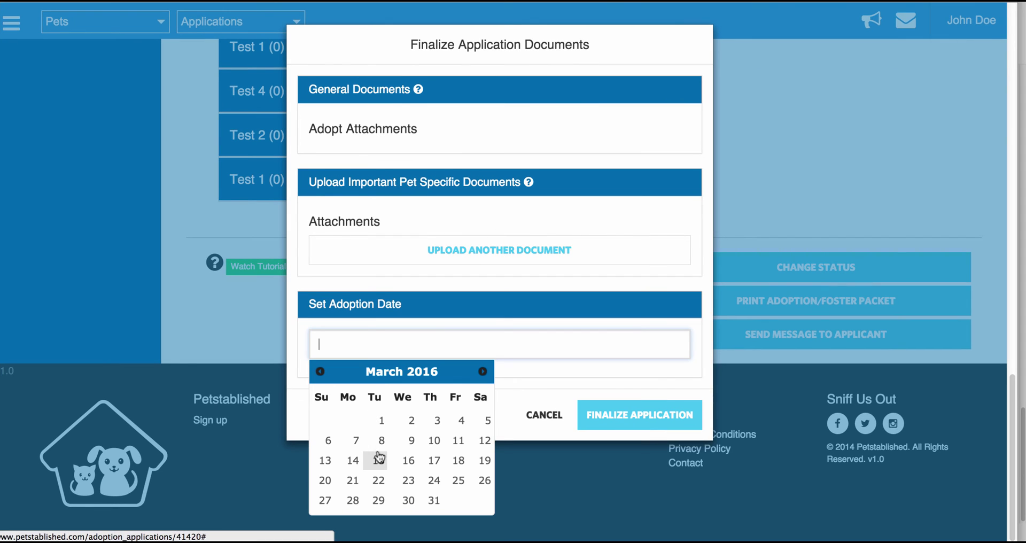
pyautogui.click(352, 462)
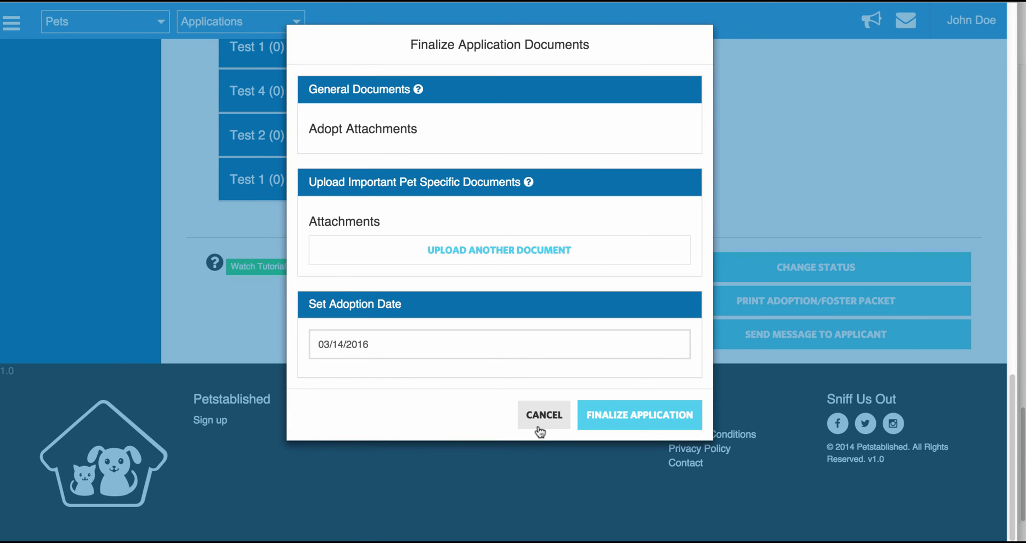
pyautogui.click(606, 418)
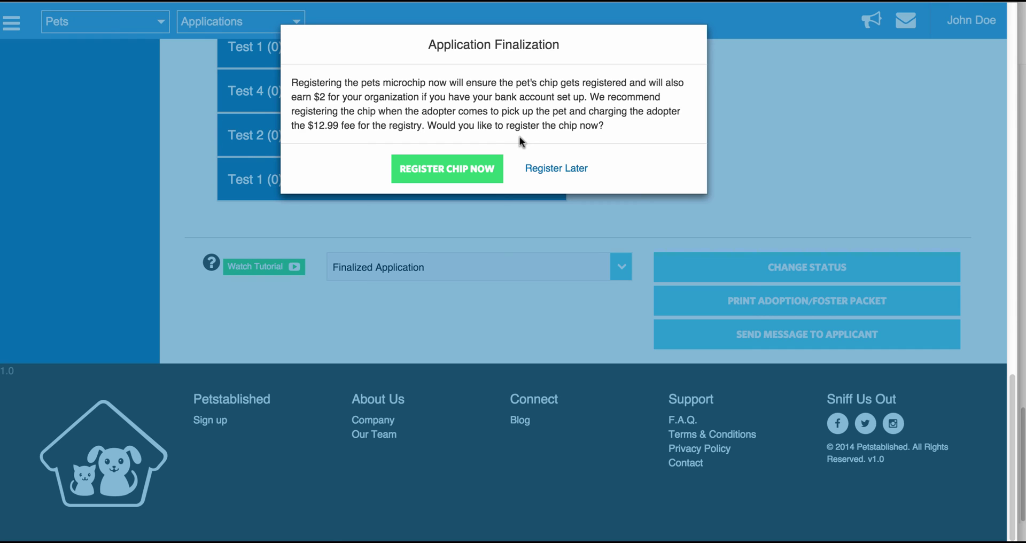
pyautogui.click(543, 170)
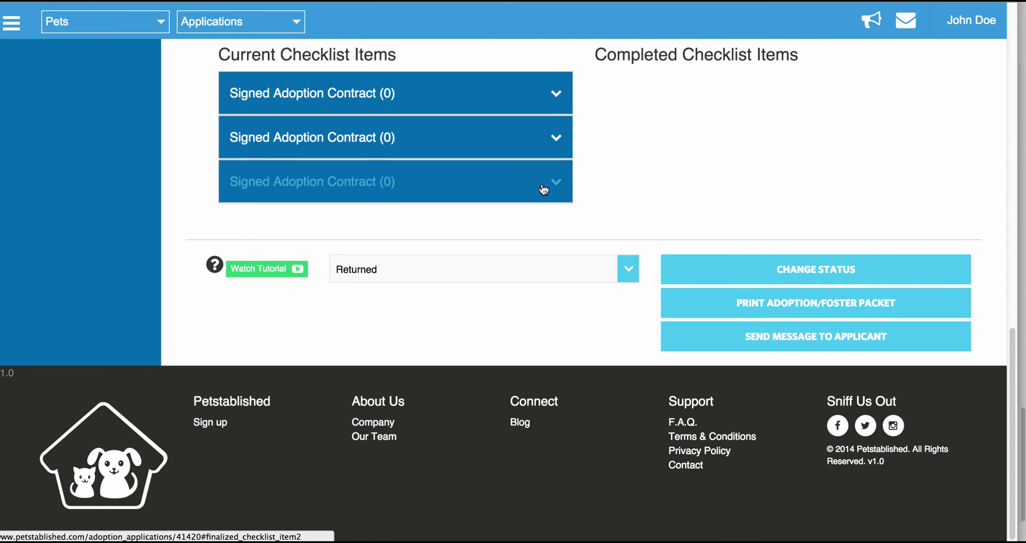
# Review Ace's finalized application, then look up Ace among the adopted applications and check the adoption date
pyautogui.scroll(3, 544, 188)
pyautogui.moveTo(684, 146); pyautogui.dragTo(500, 153)
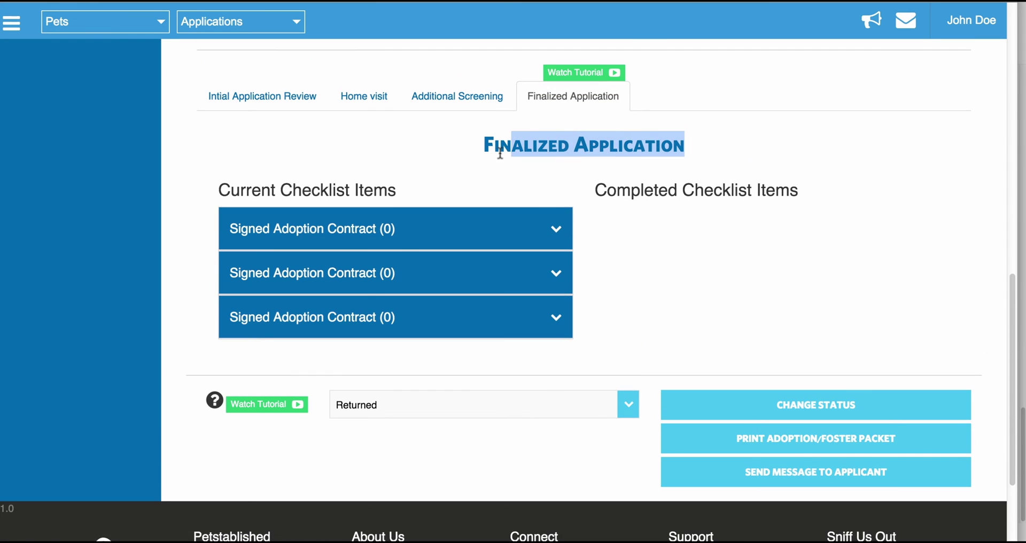
pyautogui.scroll(5, 501, 153)
pyautogui.scroll(7, 500, 153)
pyautogui.scroll(-2, 244, 480)
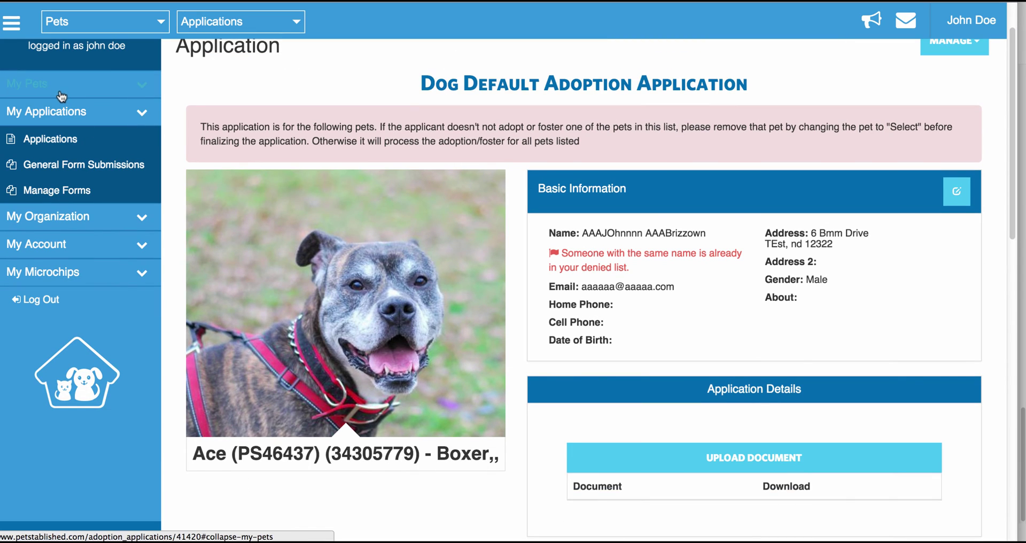
pyautogui.click(56, 147)
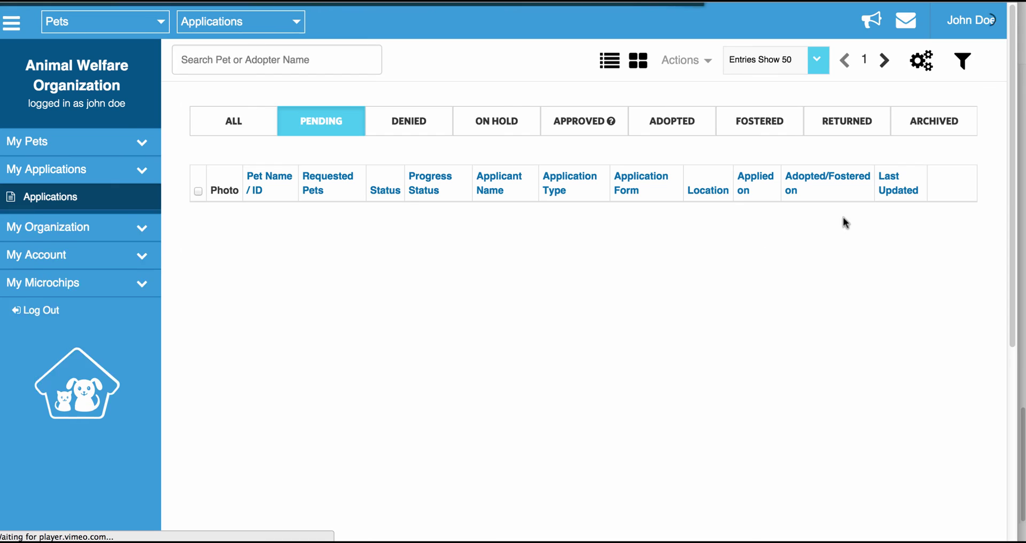
pyautogui.click(673, 127)
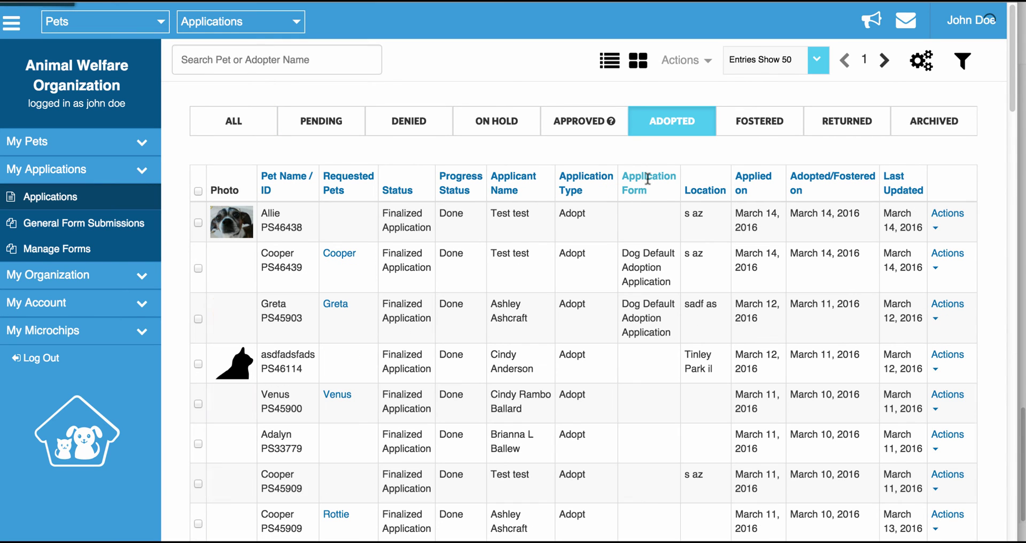
pyautogui.click(283, 56)
pyautogui.write('Ace')
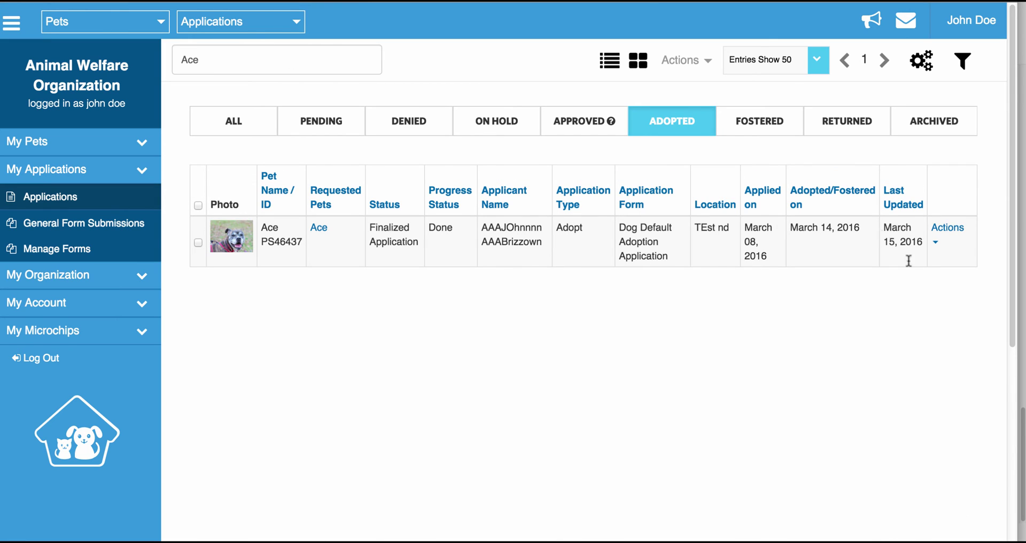
pyautogui.moveTo(873, 229); pyautogui.dragTo(798, 227)
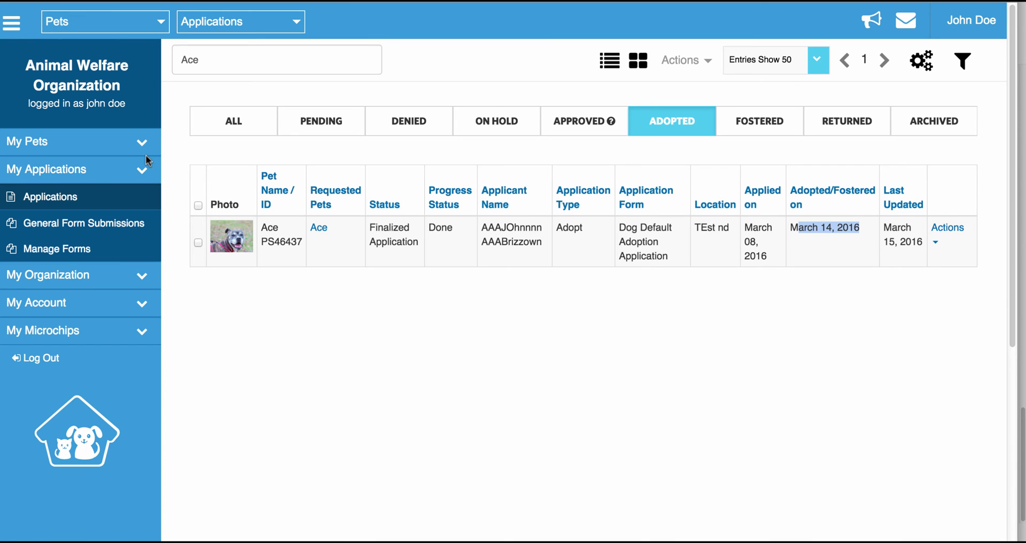
# Search the pets list for Ace (PS46437) and check the pet's status
pyautogui.click(26, 141)
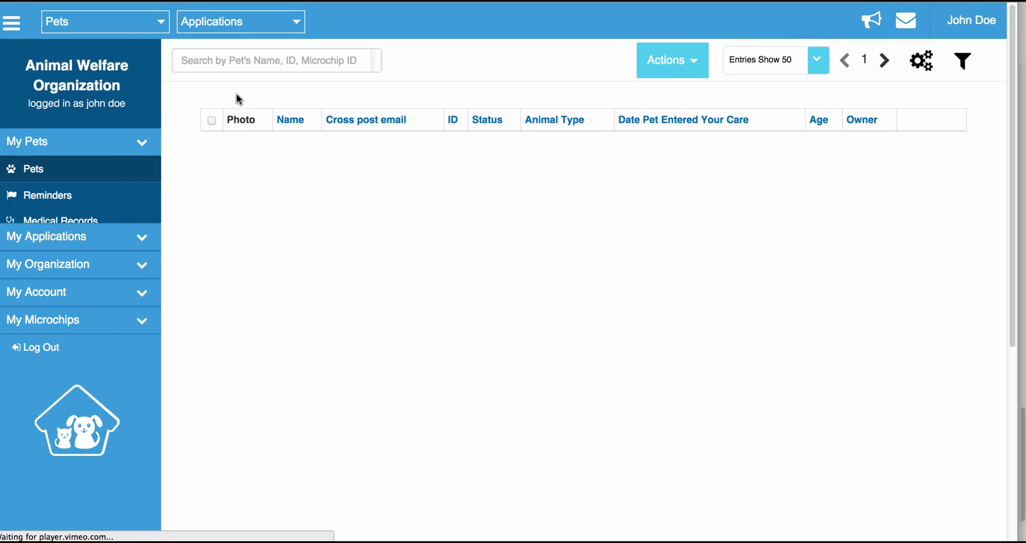
pyautogui.click(225, 62)
pyautogui.write('Ace')
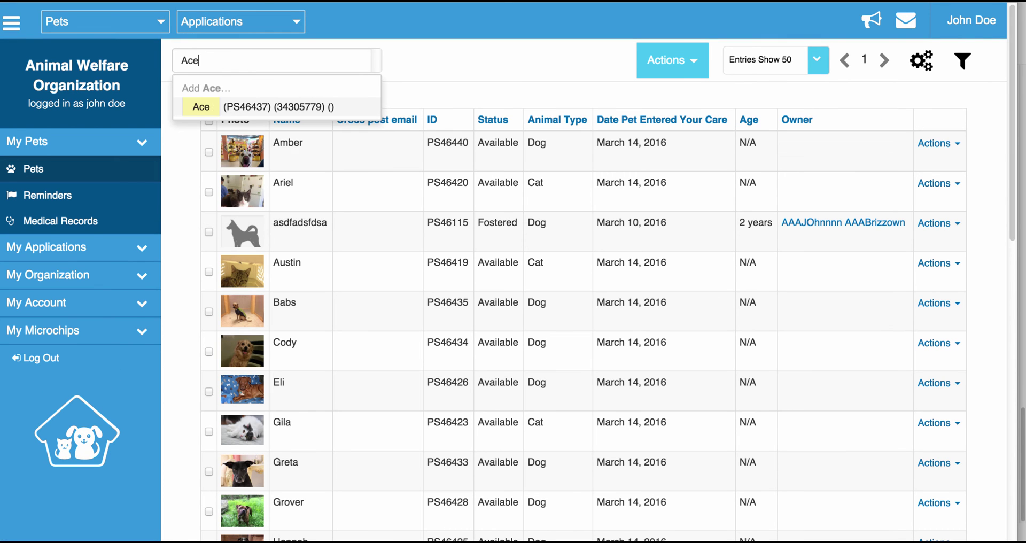
pyautogui.press('Return')
pyautogui.click(454, 70)
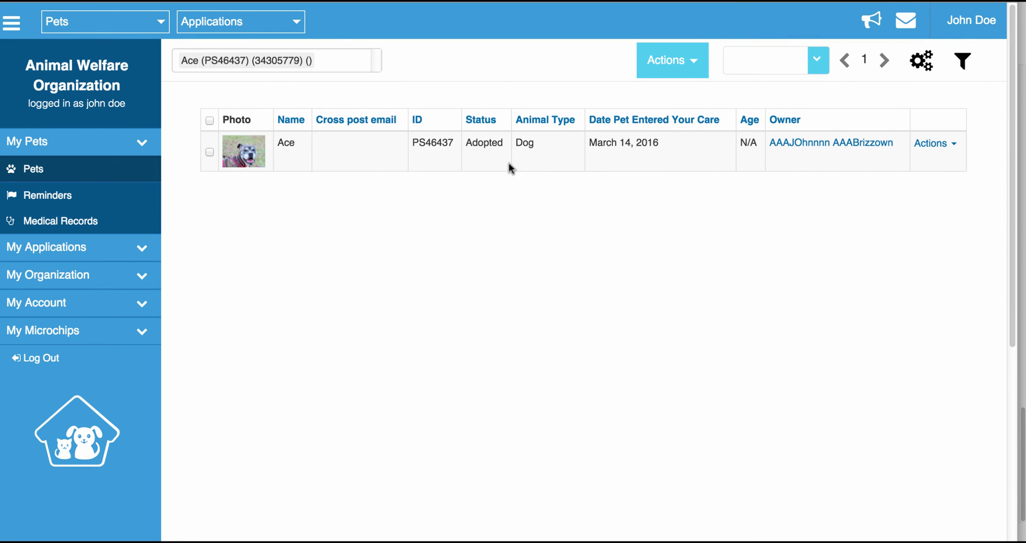
pyautogui.doubleClick(490, 146)
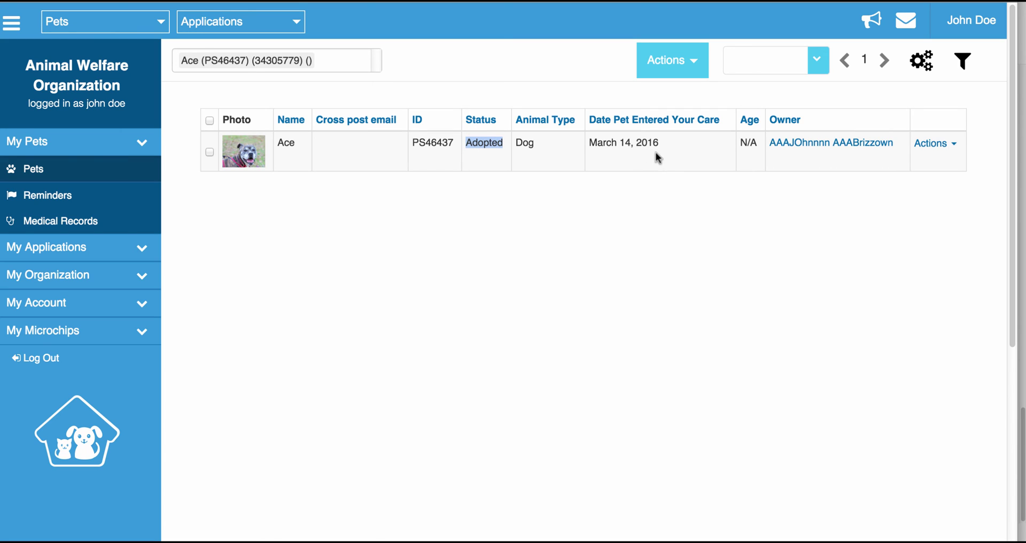
# Review the contact record of Ace's owner and return to the pets list
pyautogui.click(824, 147)
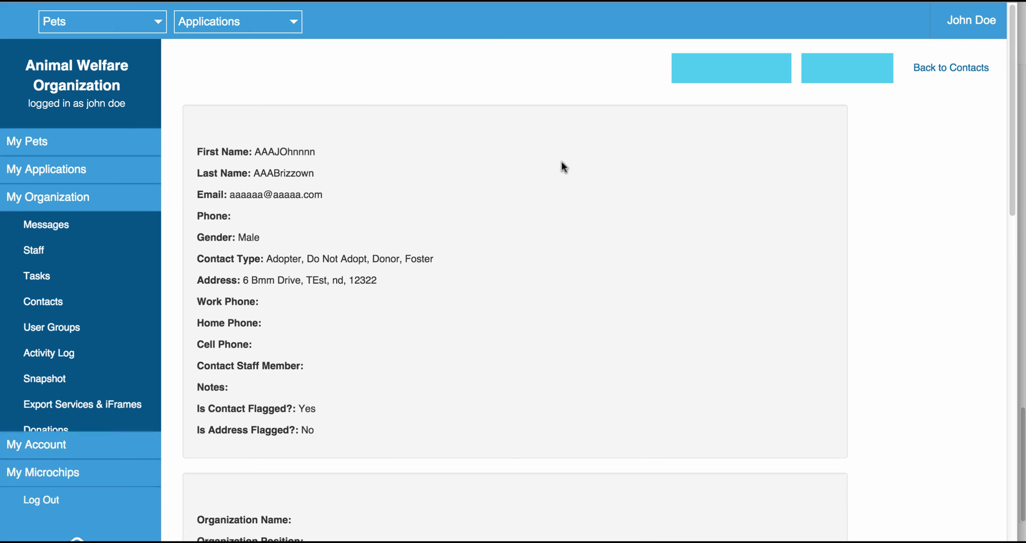
pyautogui.scroll(-2, 426, 201)
pyautogui.scroll(-3, 426, 200)
pyautogui.scroll(4, 425, 204)
pyautogui.hotkey('alt', 'Left')
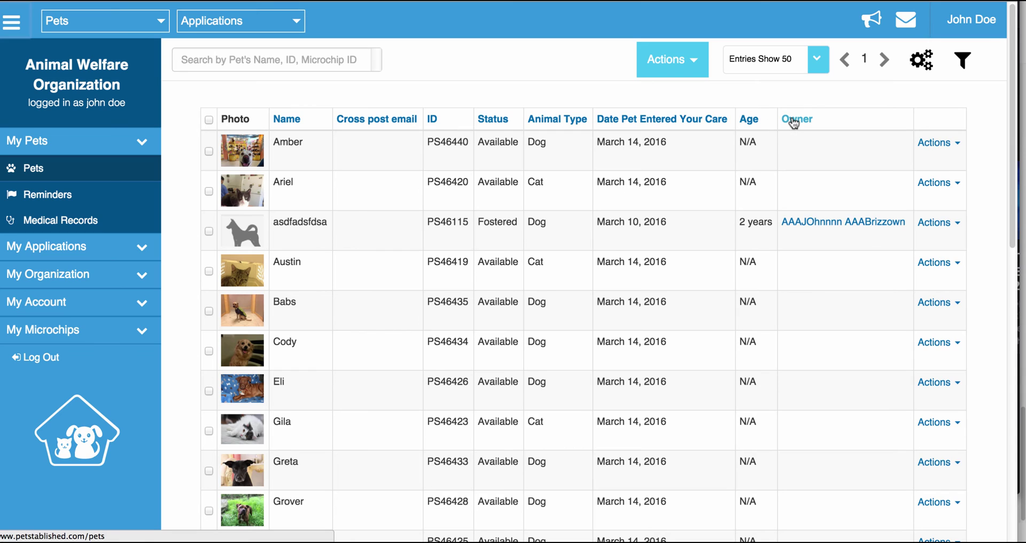
# View the available columns for the pets table and save the selection with the Owner column shown
pyautogui.click(916, 65)
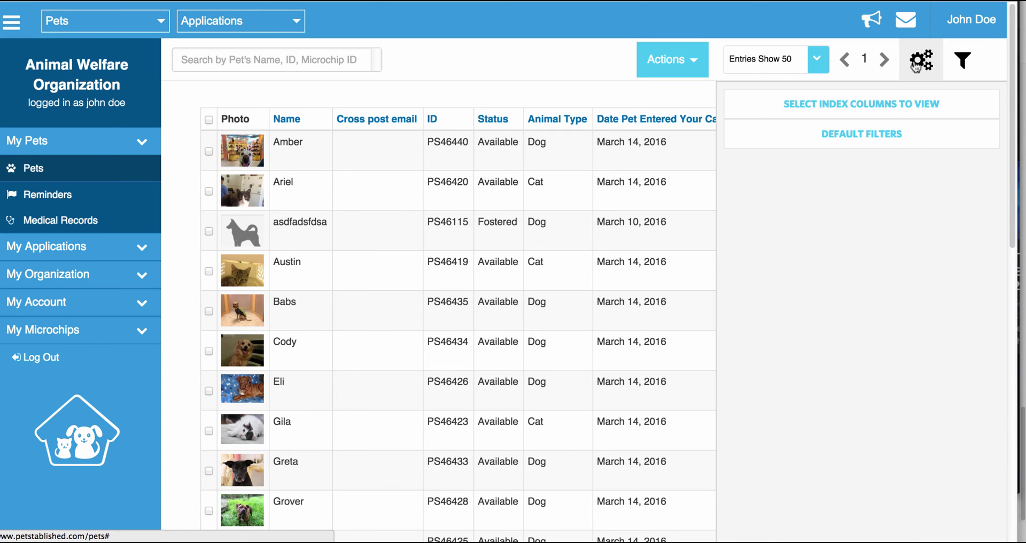
pyautogui.click(829, 113)
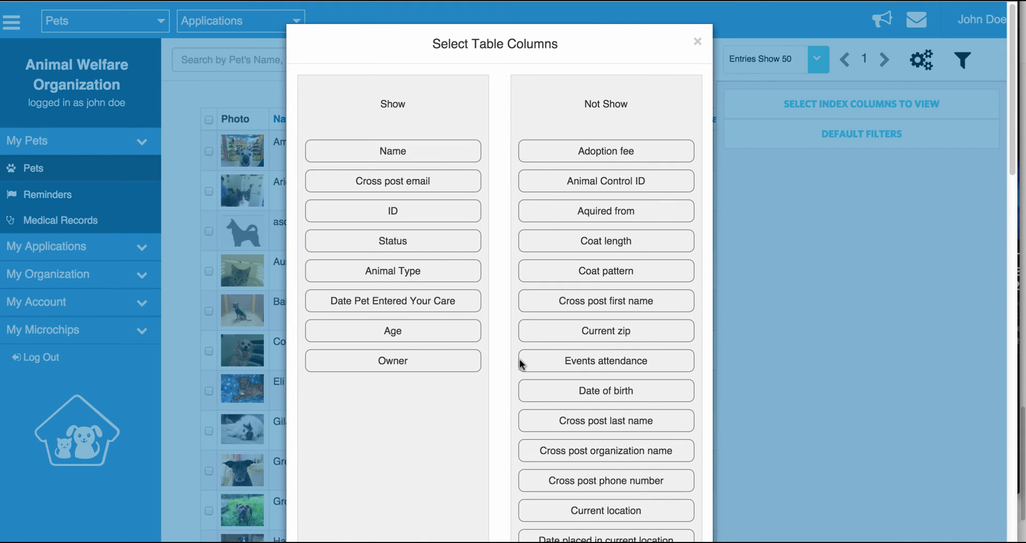
pyautogui.scroll(-15, 451, 358)
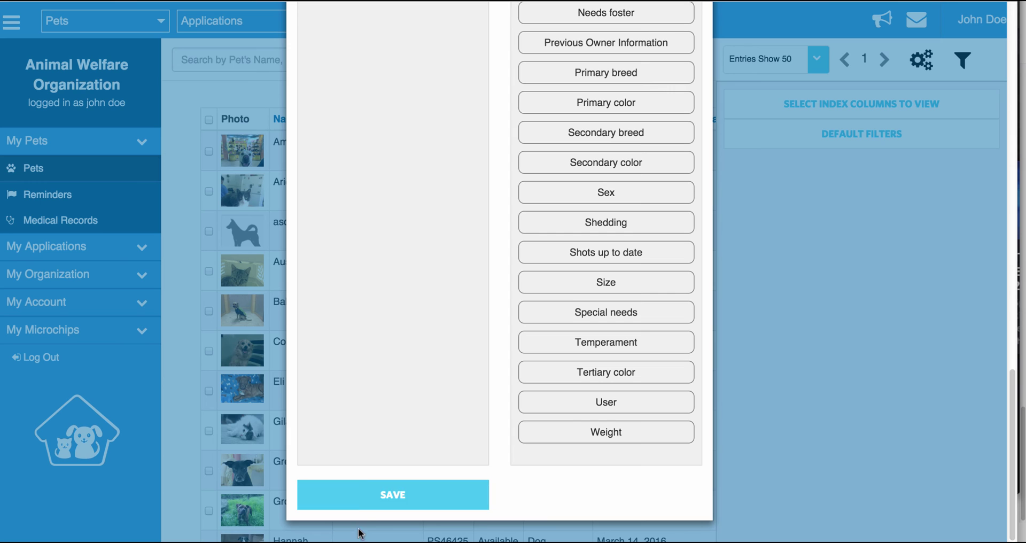
pyautogui.click(355, 506)
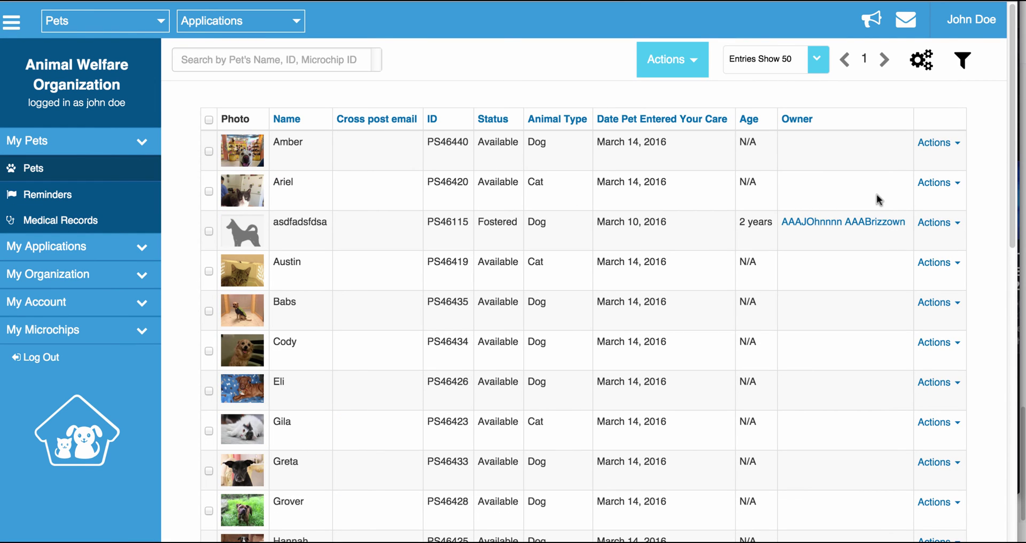
# Assign an existing contact as the adopter for Amber (PS46440) and submit the assignment
pyautogui.click(933, 142)
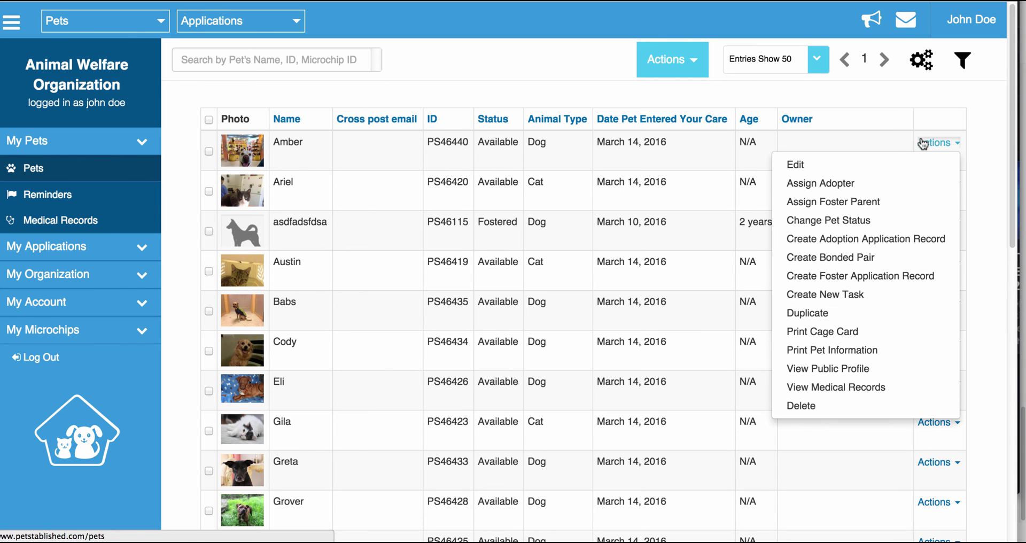
pyautogui.click(870, 183)
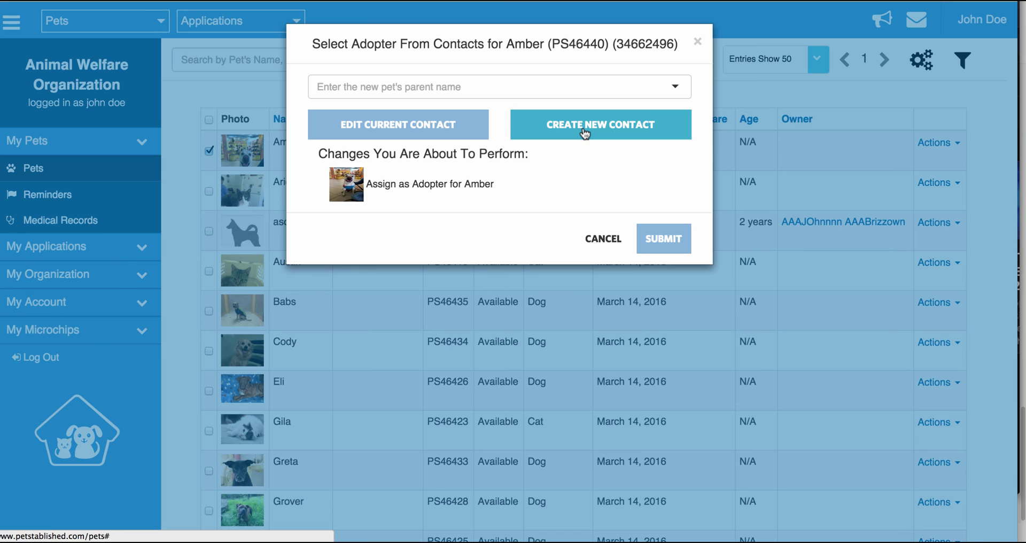
pyautogui.click(490, 85)
pyautogui.write('mt')
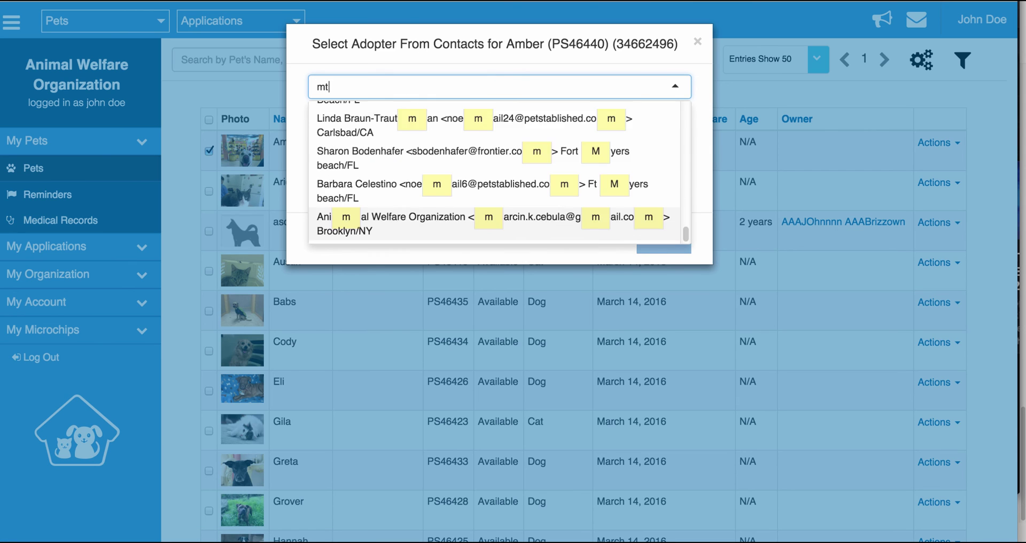
pyautogui.write('h')
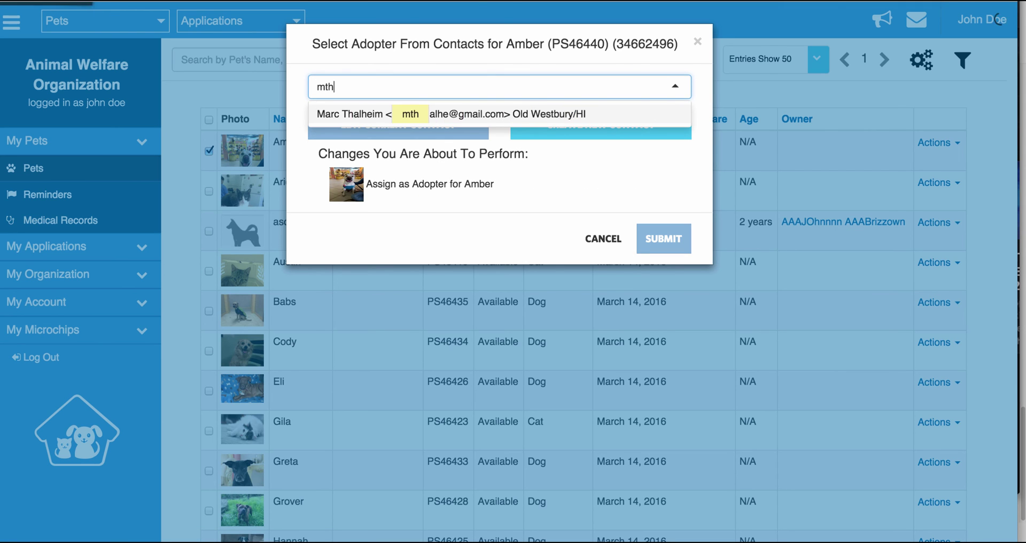
pyautogui.press('Return')
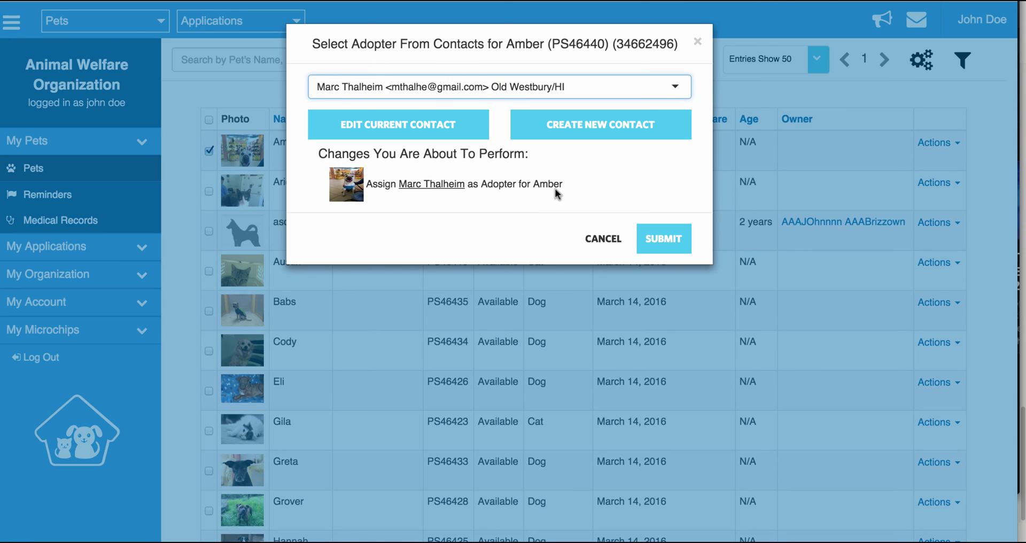
pyautogui.click(663, 237)
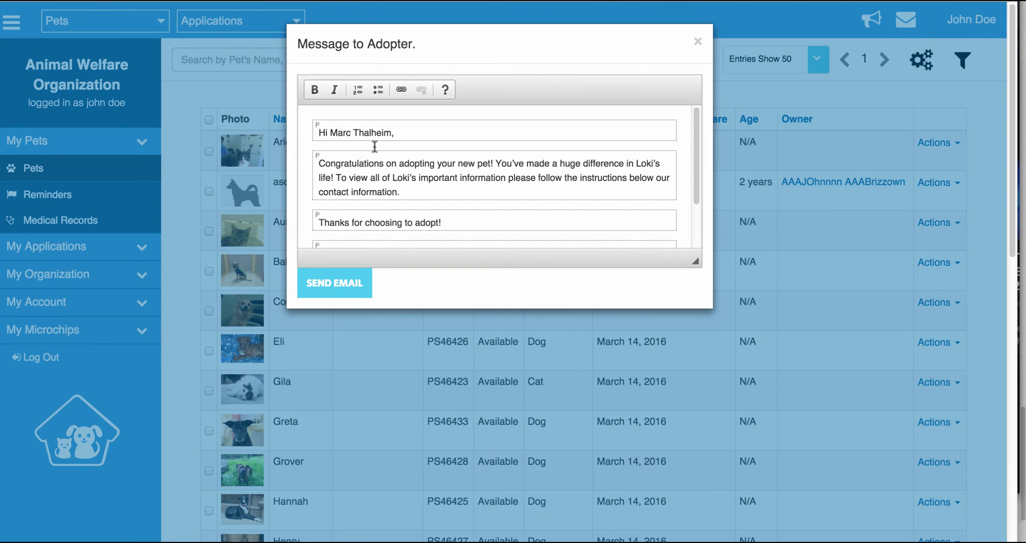
# Send the adopter message and finalize Amber's adoption, leaving the microchip registration for another time
pyautogui.click(345, 282)
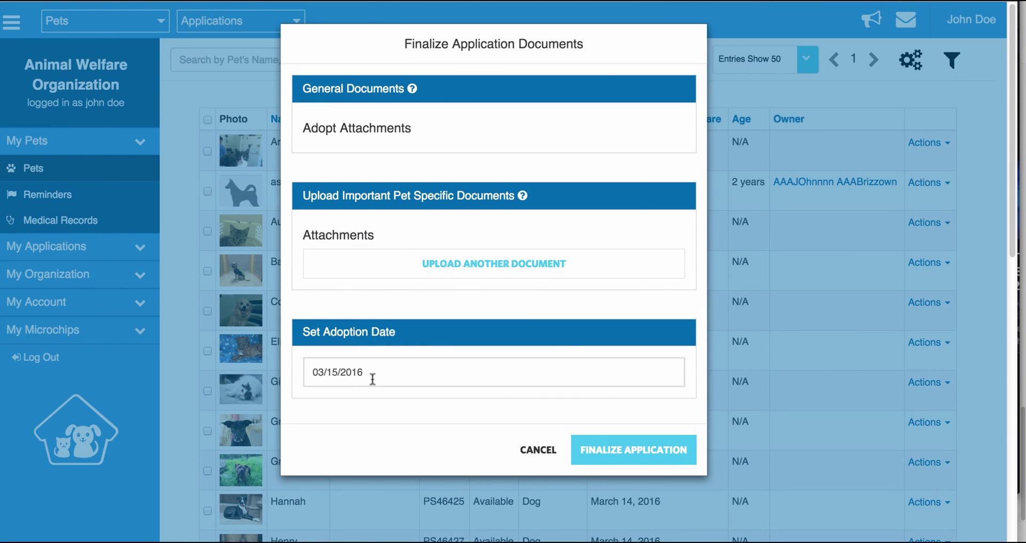
pyautogui.click(657, 448)
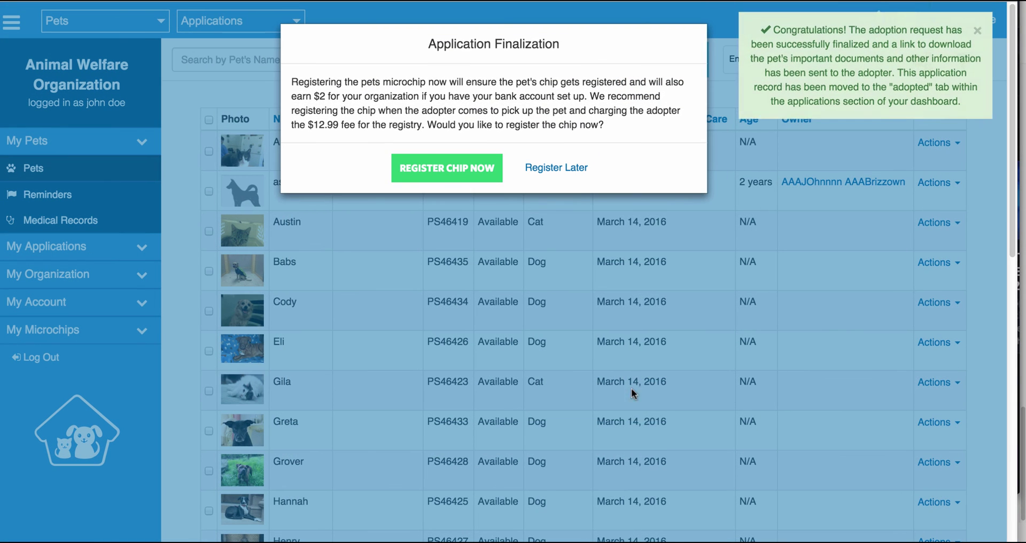
pyautogui.click(548, 173)
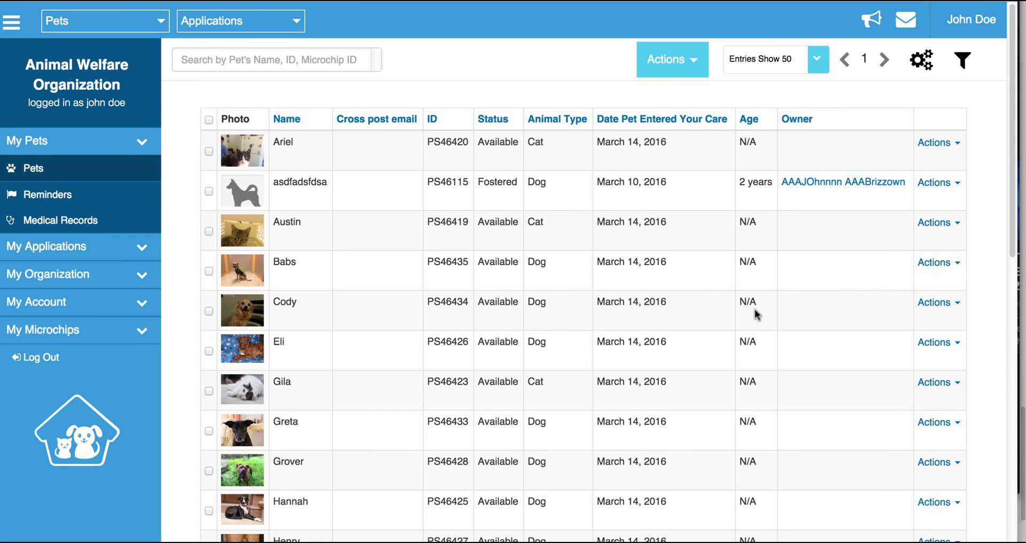
# View the actions available for Austin (PS46419), including assigning an adopter and creating application records, without choosing one
pyautogui.click(935, 223)
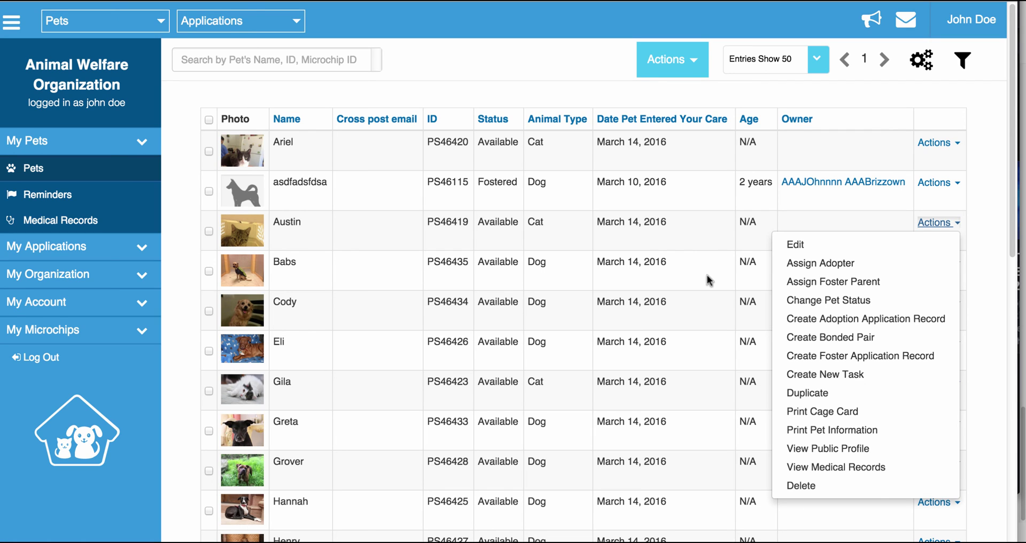
pyautogui.click(708, 229)
pyautogui.click(934, 223)
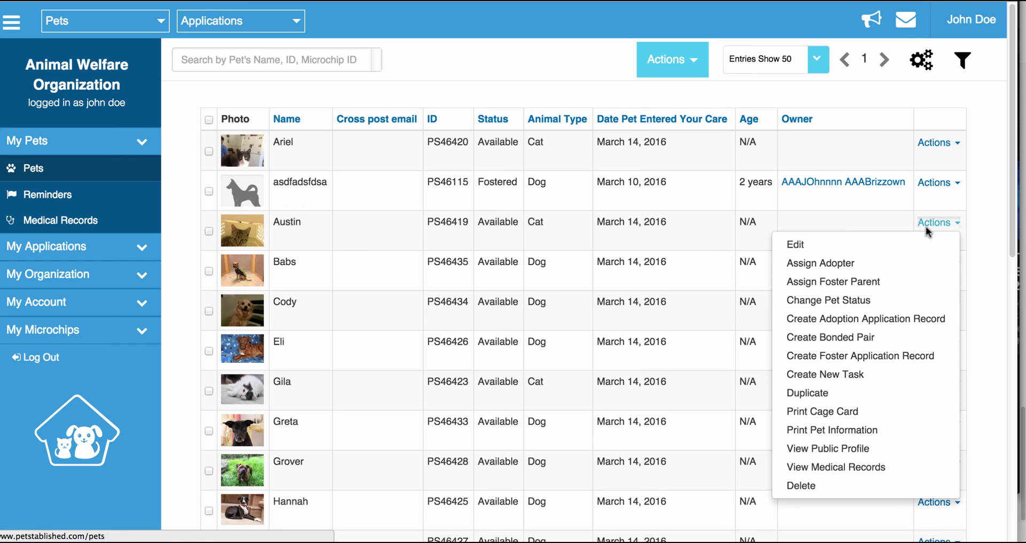
pyautogui.click(551, 283)
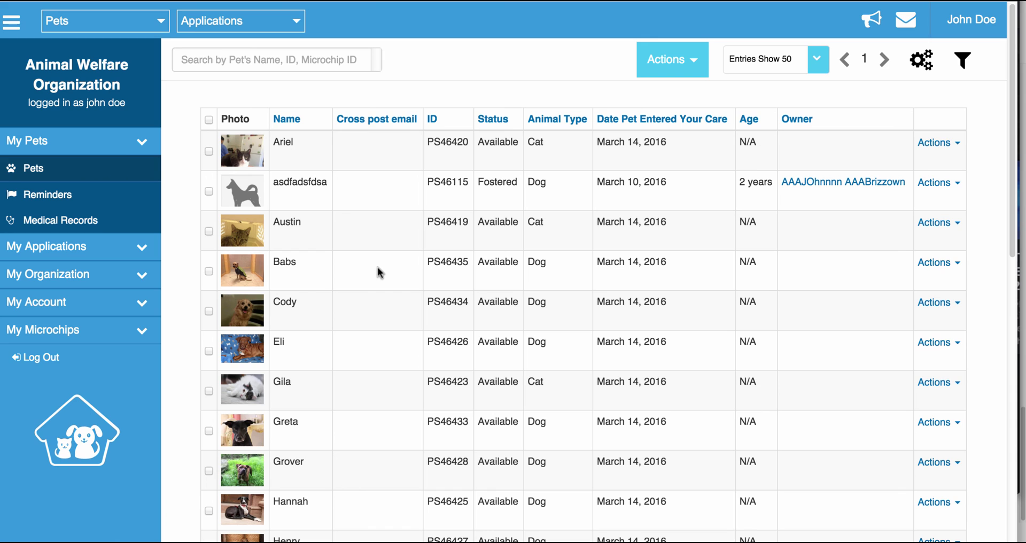
# Return to the applications list and open a new adopter or foster application form, going to its pet selection and offline upload area
pyautogui.click(53, 246)
pyautogui.click(85, 272)
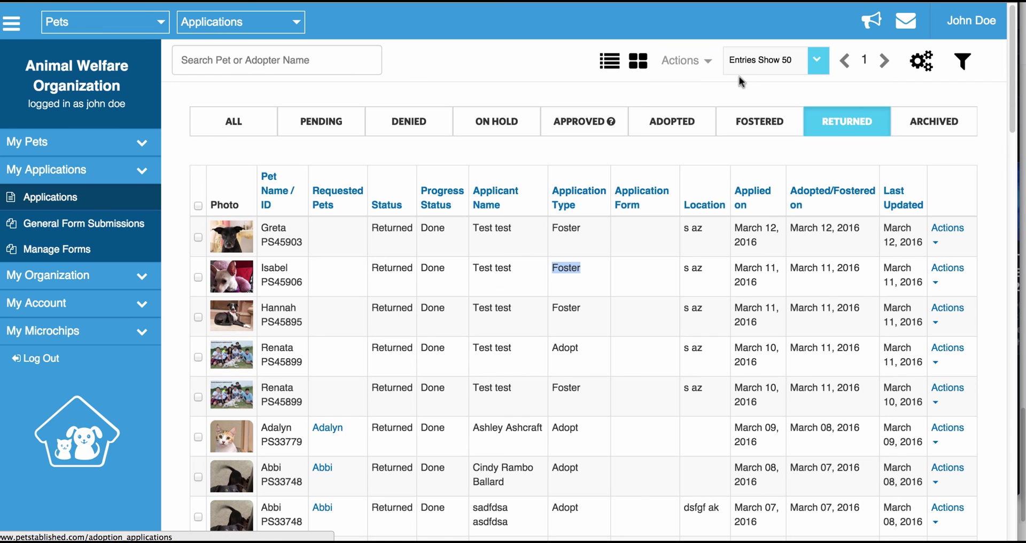
pyautogui.click(679, 63)
pyautogui.click(659, 110)
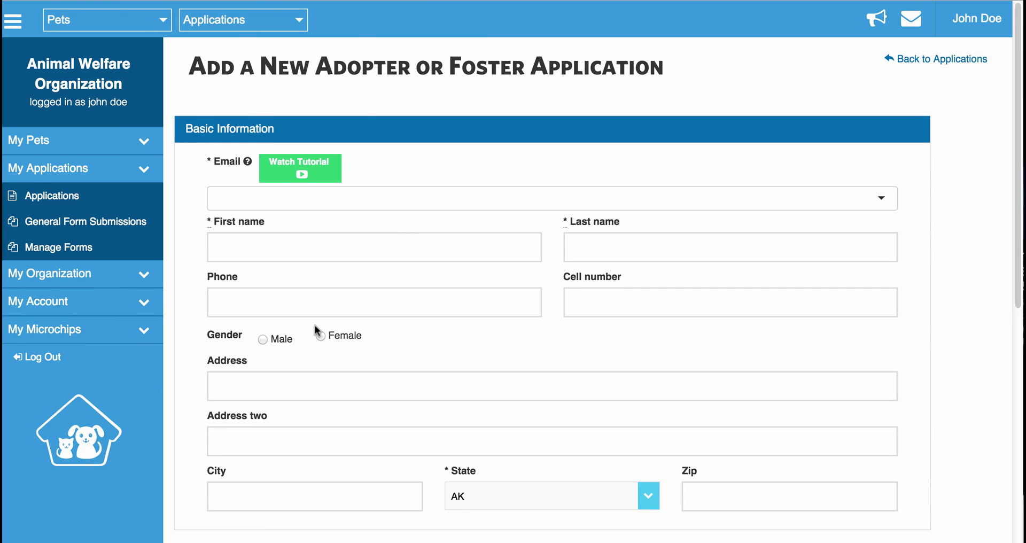
pyautogui.scroll(-5, 316, 326)
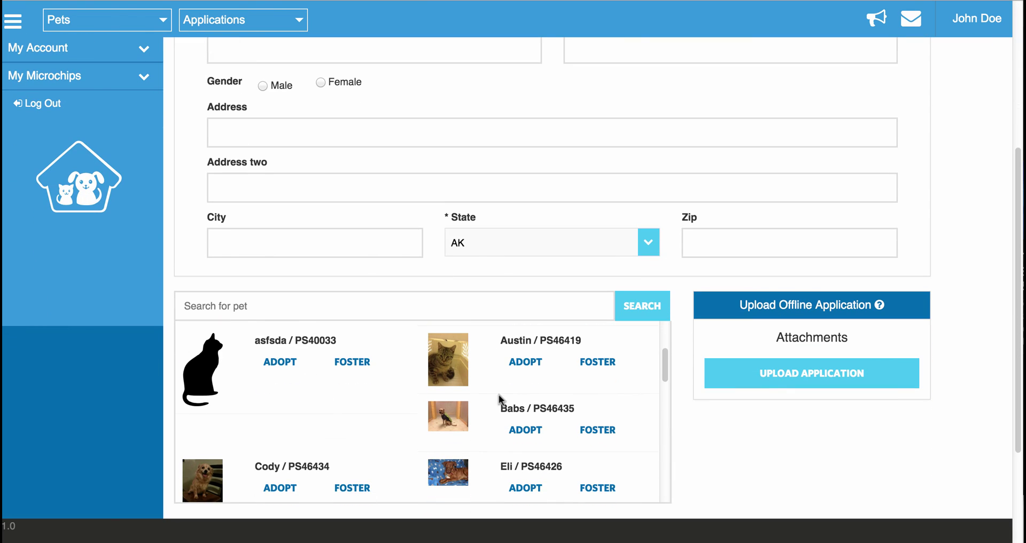
# Choose Austin (PS46419) from the pet list as the pet to adopt in the manual application
pyautogui.scroll(-4, 530, 369)
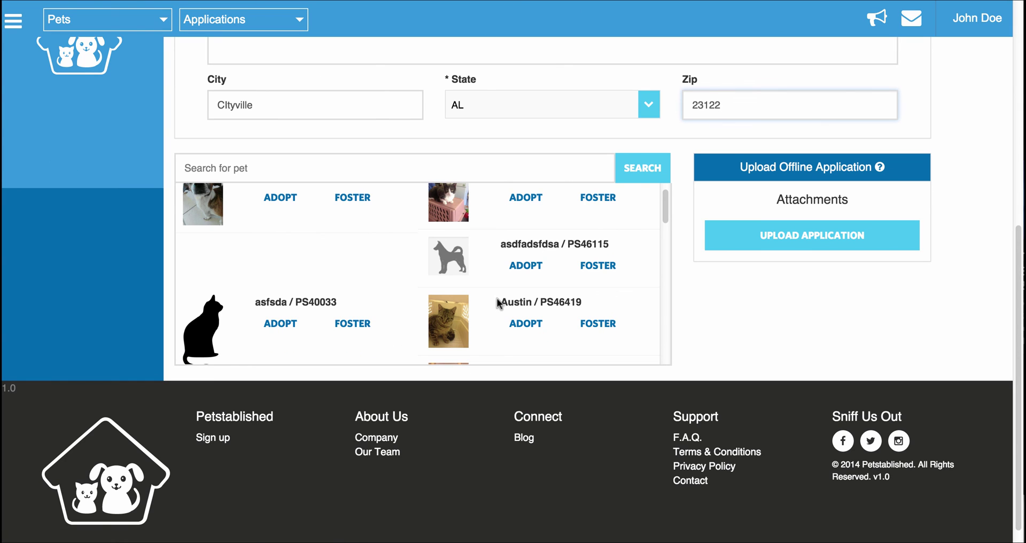
pyautogui.click(528, 323)
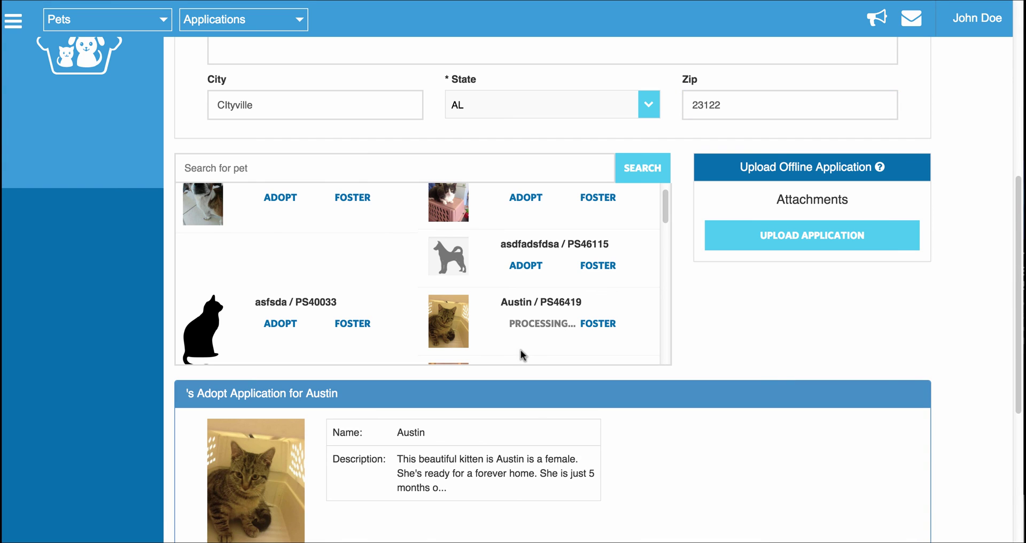
pyautogui.scroll(-5, 533, 328)
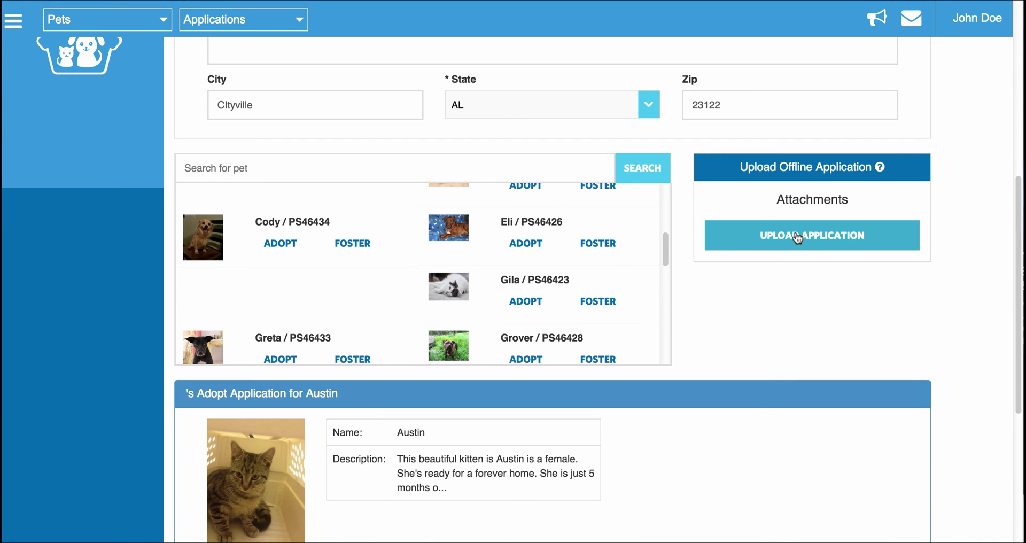
# Create Austin's application record, save it with the status Initial Application Review, and leave the application form
pyautogui.scroll(-5, 781, 296)
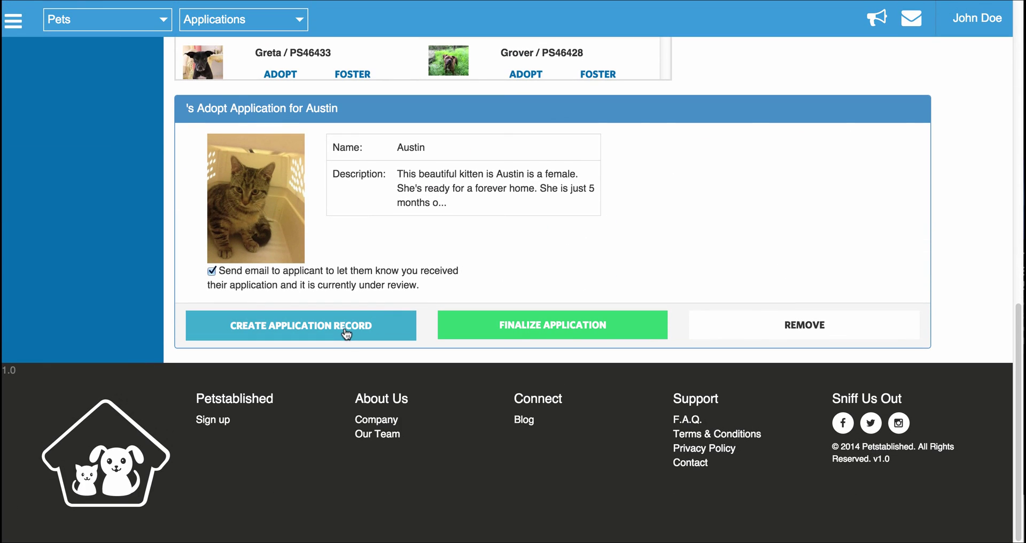
pyautogui.click(346, 331)
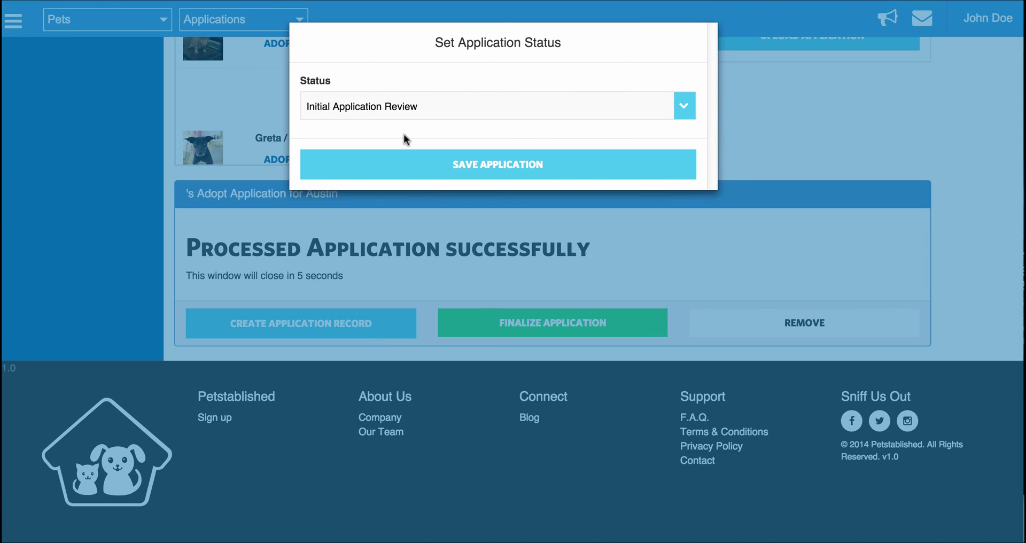
pyautogui.click(420, 157)
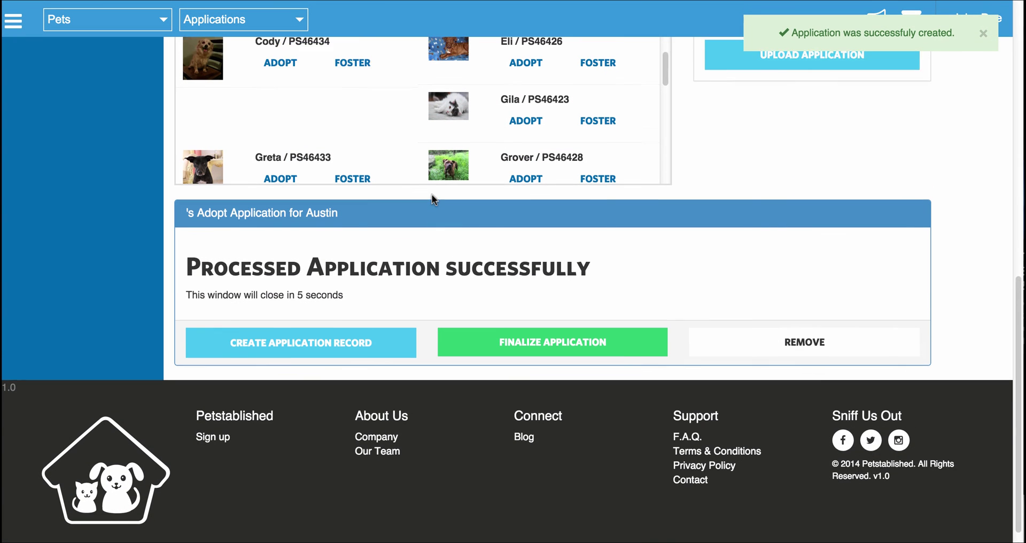
pyautogui.scroll(10, 431, 194)
pyautogui.click(45, 206)
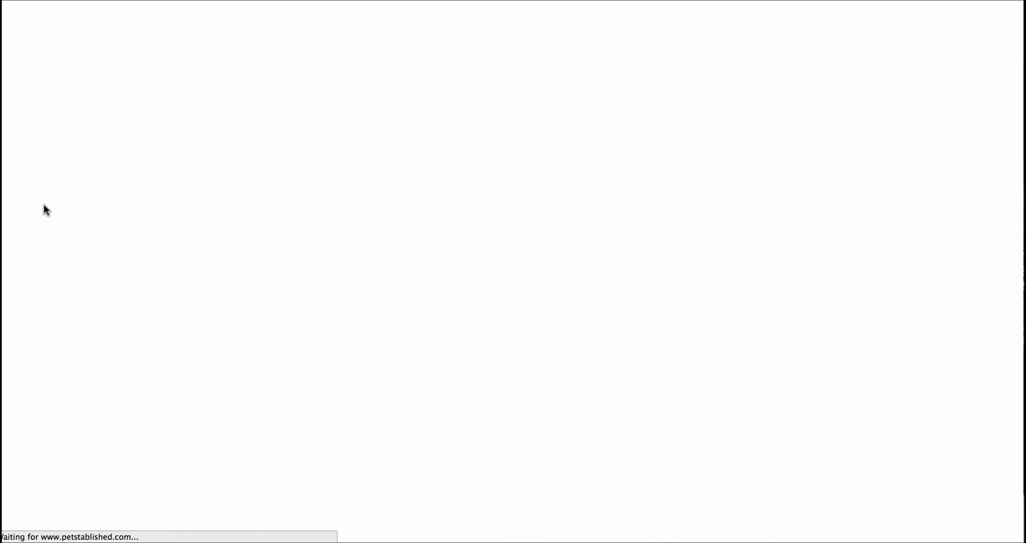